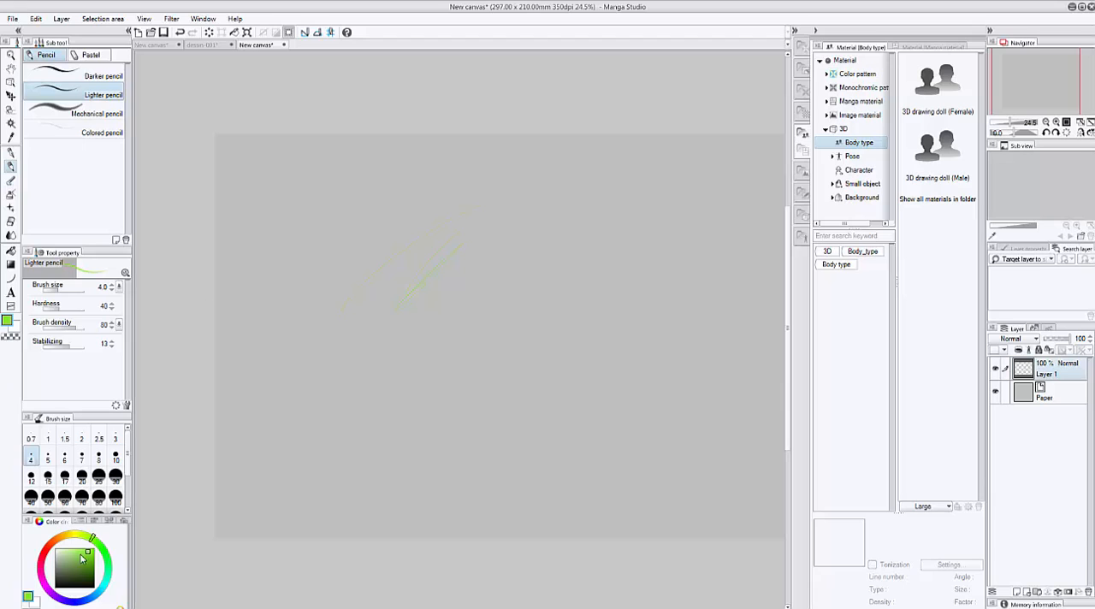
# Set the drawing colour to black and sketch two long curved guide lines and a fan of short strokes with the Lighter pencil.
pyautogui.moveTo(83, 557); pyautogui.dragTo(56, 590)
pyautogui.moveTo(505, 215); pyautogui.dragTo(366, 360)
pyautogui.moveTo(454, 295); pyautogui.dragTo(384, 366)
pyautogui.moveTo(438, 319)
pyautogui.mouseDown()
pyautogui.moveTo(411, 363)
pyautogui.moveTo(424, 361)
pyautogui.mouseUp()
pyautogui.moveTo(467, 327); pyautogui.dragTo(451, 361)
pyautogui.moveTo(473, 330); pyautogui.dragTo(463, 361)
pyautogui.moveTo(498, 307); pyautogui.dragTo(537, 332)
pyautogui.moveTo(506, 302); pyautogui.dragTo(544, 318)
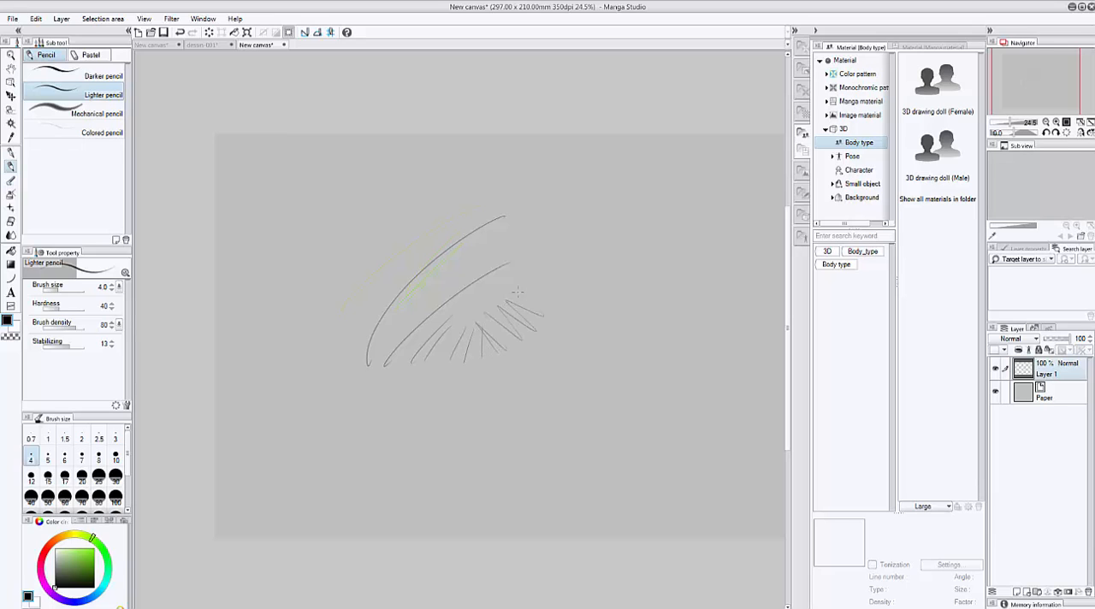
# Sketch an oval head outline around the strokes, with two round eyes and a shaded triangular nose.
pyautogui.moveTo(543, 227); pyautogui.dragTo(558, 306)
pyautogui.moveTo(503, 215)
pyautogui.mouseDown()
pyautogui.moveTo(432, 353)
pyautogui.moveTo(556, 305)
pyautogui.mouseUp()
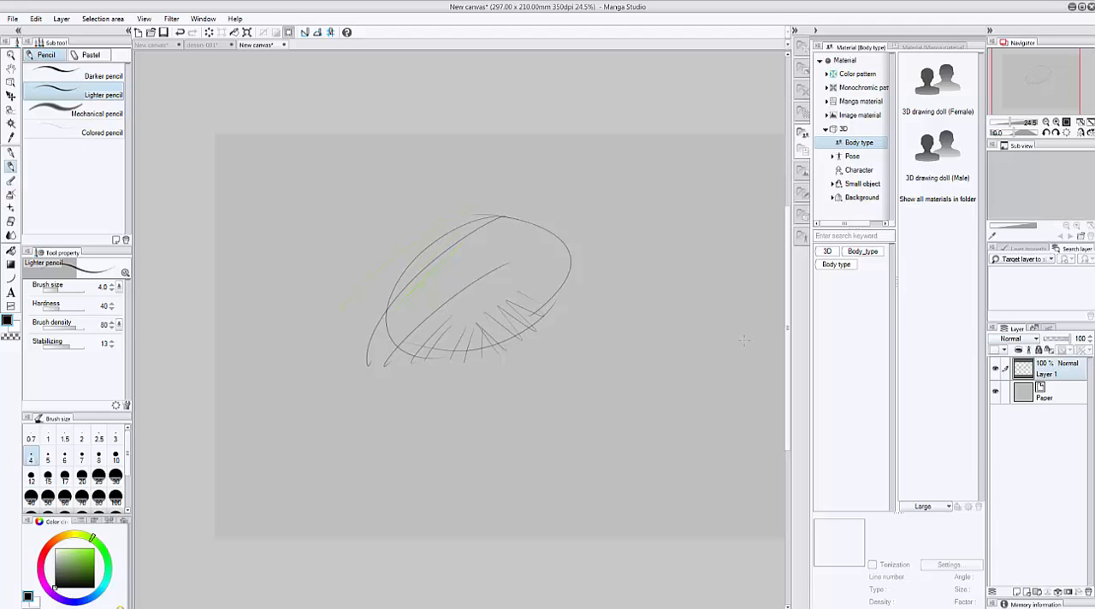
pyautogui.moveTo(511, 276); pyautogui.dragTo(504, 258)
pyautogui.moveTo(445, 300)
pyautogui.mouseDown()
pyautogui.moveTo(467, 291)
pyautogui.moveTo(484, 308)
pyautogui.mouseUp()
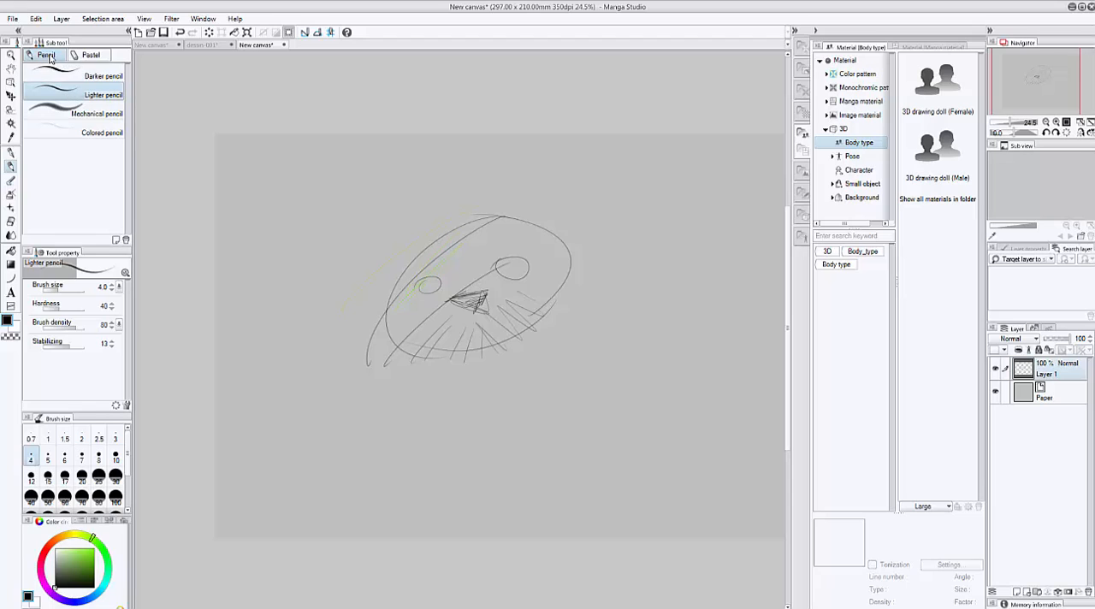
# Draw a bold curve and several shorter strokes along the left side of the head with the Mechanical pencil.
pyautogui.click(76, 115)
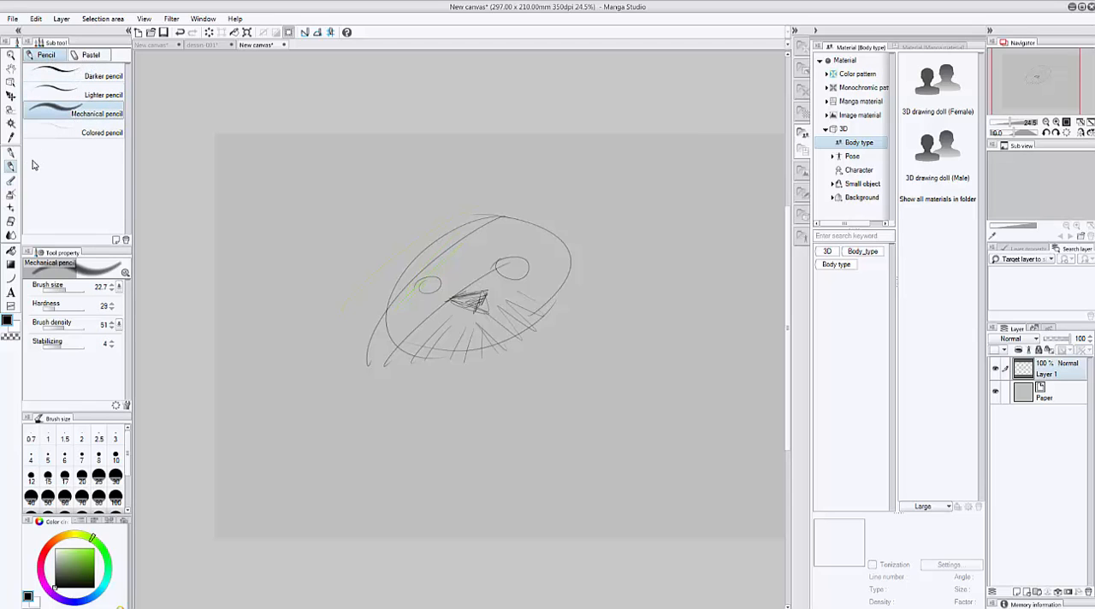
pyautogui.moveTo(460, 201)
pyautogui.mouseDown()
pyautogui.moveTo(355, 300)
pyautogui.moveTo(385, 344)
pyautogui.mouseUp()
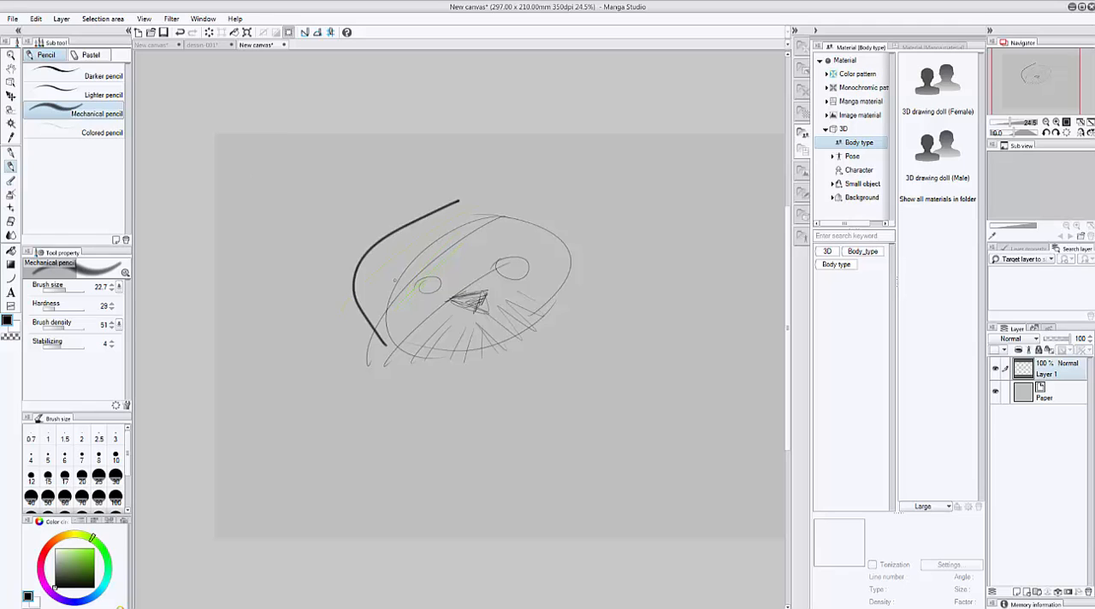
pyautogui.moveTo(397, 279)
pyautogui.mouseDown()
pyautogui.moveTo(370, 351)
pyautogui.moveTo(395, 326)
pyautogui.moveTo(402, 287)
pyautogui.moveTo(390, 334)
pyautogui.mouseUp()
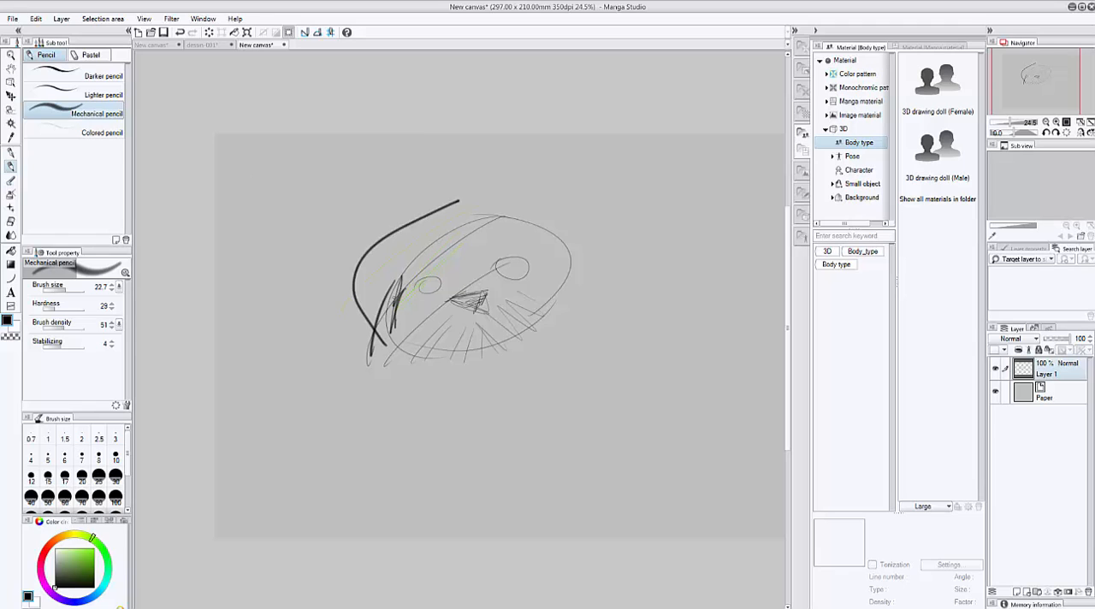
# Set the Mechanical pencil's brush size to 44.8 and sketch the cat's jaw, mouth and two pointed ears.
pyautogui.click(58, 289)
pyautogui.moveTo(60, 292); pyautogui.dragTo(68, 291)
pyautogui.moveTo(365, 314)
pyautogui.mouseDown()
pyautogui.moveTo(401, 354)
pyautogui.moveTo(461, 354)
pyautogui.moveTo(549, 337)
pyautogui.moveTo(552, 303)
pyautogui.moveTo(483, 311)
pyautogui.moveTo(486, 324)
pyautogui.moveTo(434, 364)
pyautogui.moveTo(398, 366)
pyautogui.moveTo(423, 390)
pyautogui.moveTo(451, 392)
pyautogui.mouseUp()
pyautogui.moveTo(502, 219)
pyautogui.mouseDown()
pyautogui.moveTo(563, 214)
pyautogui.moveTo(549, 225)
pyautogui.mouseUp()
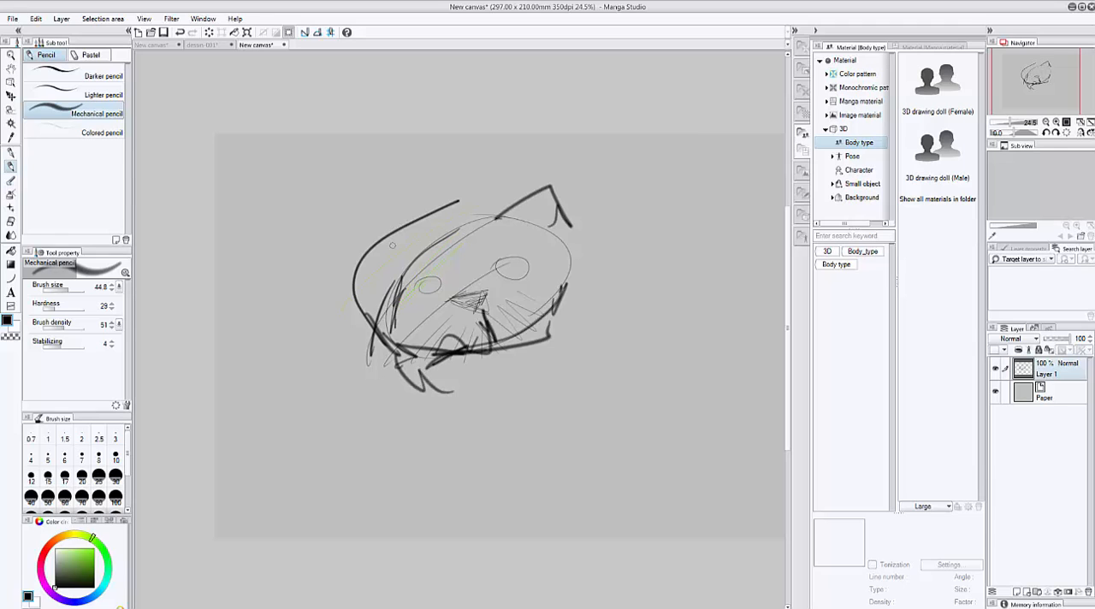
pyautogui.moveTo(419, 250)
pyautogui.mouseDown()
pyautogui.moveTo(356, 247)
pyautogui.moveTo(380, 293)
pyautogui.mouseUp()
pyautogui.moveTo(398, 257); pyautogui.dragTo(419, 253)
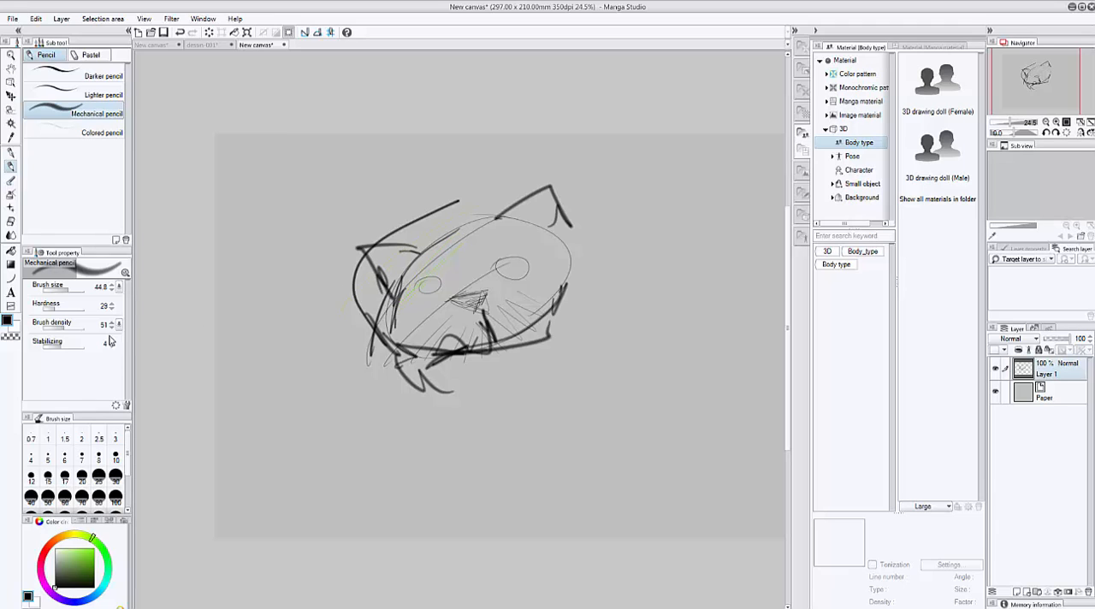
# Set brush density to 34 and stabilizing to 49, and draw the neck and a large rounded body below the head.
pyautogui.moveTo(67, 327)
pyautogui.mouseDown()
pyautogui.moveTo(59, 329)
pyautogui.moveTo(81, 349)
pyautogui.mouseUp()
pyautogui.moveTo(370, 341)
pyautogui.mouseDown()
pyautogui.moveTo(371, 351)
pyautogui.moveTo(470, 359)
pyautogui.moveTo(504, 432)
pyautogui.mouseUp()
pyautogui.moveTo(548, 336)
pyautogui.mouseDown()
pyautogui.moveTo(530, 355)
pyautogui.moveTo(560, 399)
pyautogui.moveTo(418, 483)
pyautogui.moveTo(479, 537)
pyautogui.mouseUp()
pyautogui.moveTo(540, 387)
pyautogui.mouseDown()
pyautogui.moveTo(665, 454)
pyautogui.moveTo(663, 537)
pyautogui.mouseUp()
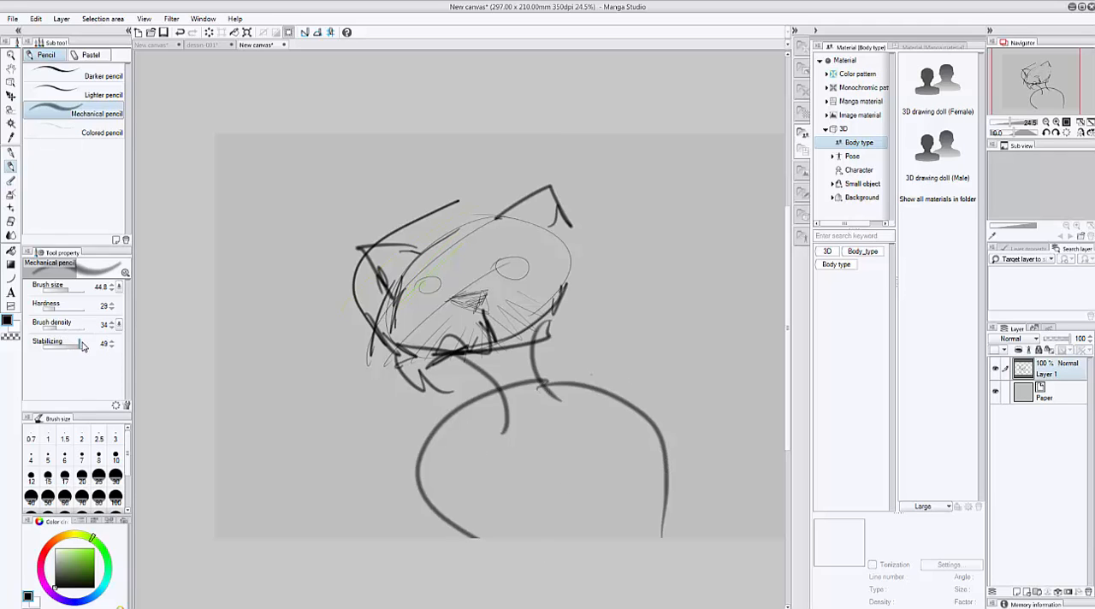
# Set stabilizing to 100 and draw a raised arm with a fingered hand on the right side of the body.
pyautogui.moveTo(82, 348); pyautogui.dragTo(125, 350)
pyautogui.moveTo(630, 388)
pyautogui.mouseDown()
pyautogui.moveTo(692, 295)
pyautogui.moveTo(670, 222)
pyautogui.moveTo(633, 408)
pyautogui.moveTo(709, 332)
pyautogui.moveTo(719, 244)
pyautogui.moveTo(652, 176)
pyautogui.mouseUp()
pyautogui.moveTo(669, 226)
pyautogui.mouseDown()
pyautogui.moveTo(634, 231)
pyautogui.moveTo(659, 224)
pyautogui.moveTo(652, 207)
pyautogui.moveTo(595, 179)
pyautogui.moveTo(645, 190)
pyautogui.moveTo(577, 162)
pyautogui.moveTo(613, 165)
pyautogui.moveTo(652, 189)
pyautogui.moveTo(616, 154)
pyautogui.moveTo(632, 151)
pyautogui.moveTo(658, 179)
pyautogui.moveTo(648, 159)
pyautogui.moveTo(657, 154)
pyautogui.moveTo(702, 231)
pyautogui.mouseUp()
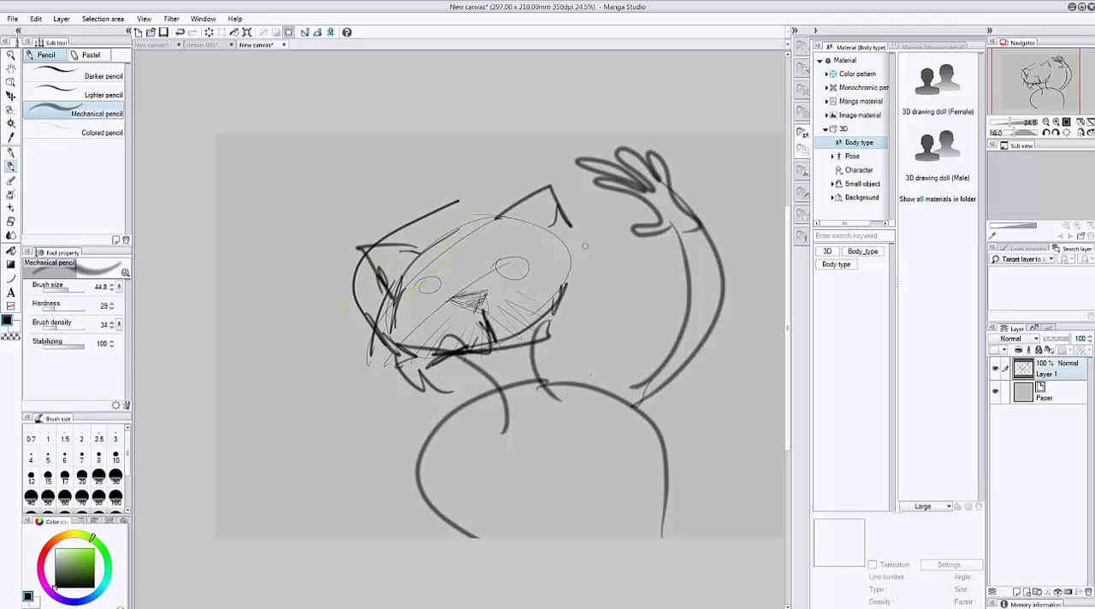
# Switch to the Mapping pen, add a new vector layer above Layer 1, and toggle the sketch layer's visibility off and on.
pyautogui.click(75, 344)
pyautogui.click(9, 152)
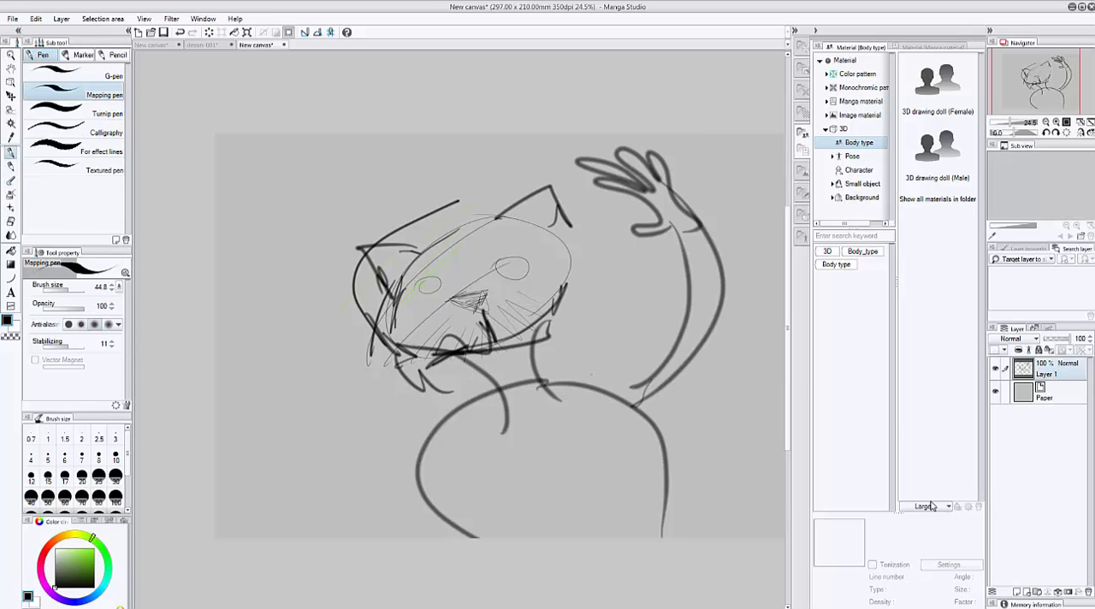
pyautogui.click(1027, 594)
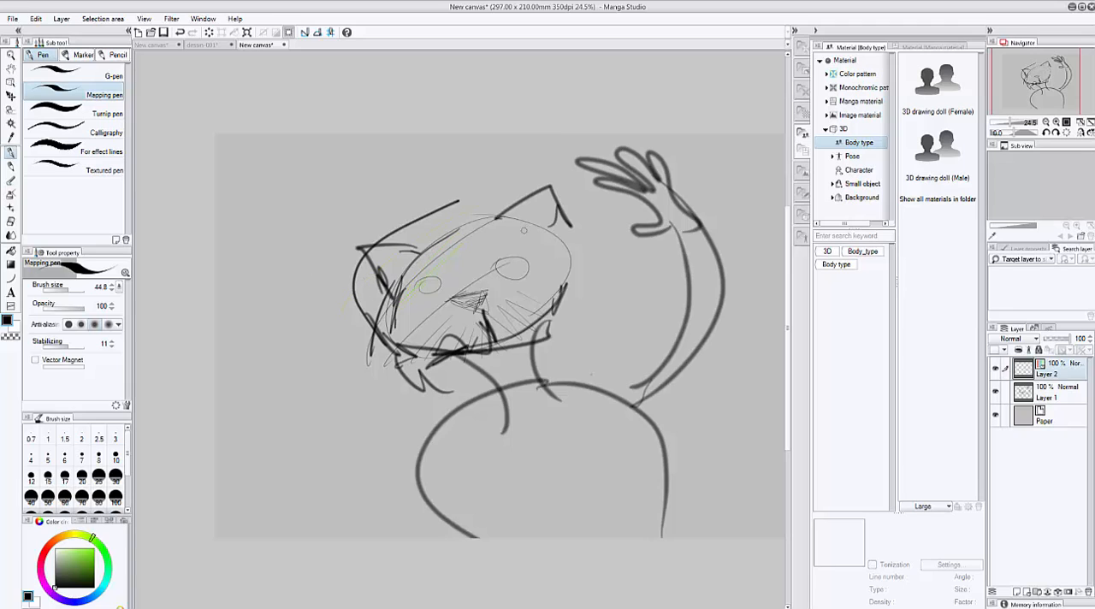
pyautogui.click(995, 392)
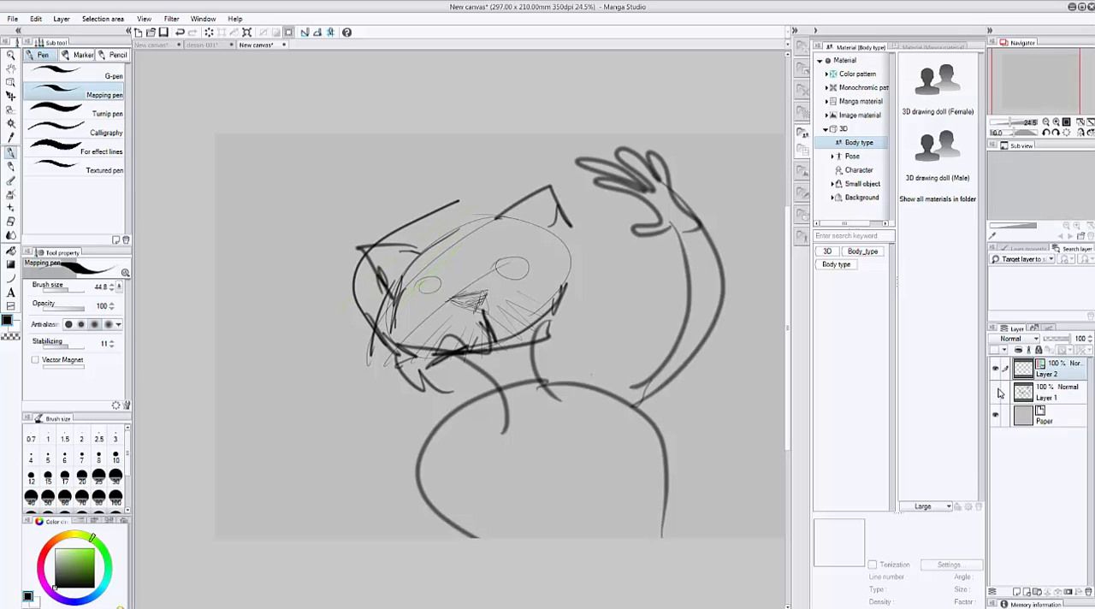
pyautogui.click(995, 393)
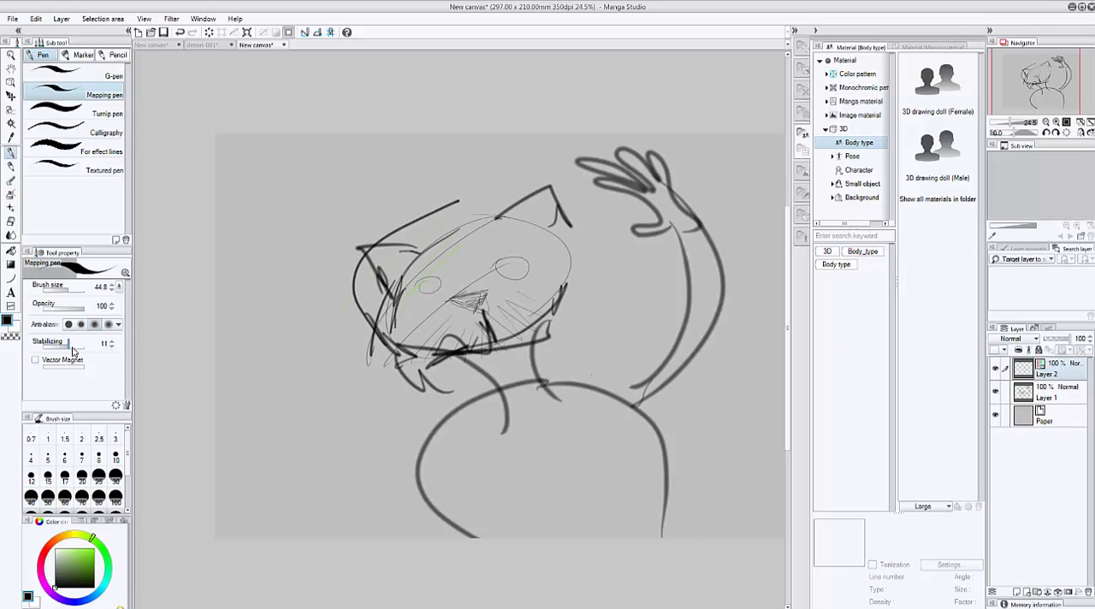
# Raise the Mapping pen's stabilizing and try an ink stroke along the top of the head.
pyautogui.moveTo(81, 350); pyautogui.dragTo(86, 350)
pyautogui.moveTo(492, 220)
pyautogui.mouseDown()
pyautogui.moveTo(441, 230)
pyautogui.moveTo(412, 250)
pyautogui.mouseUp()
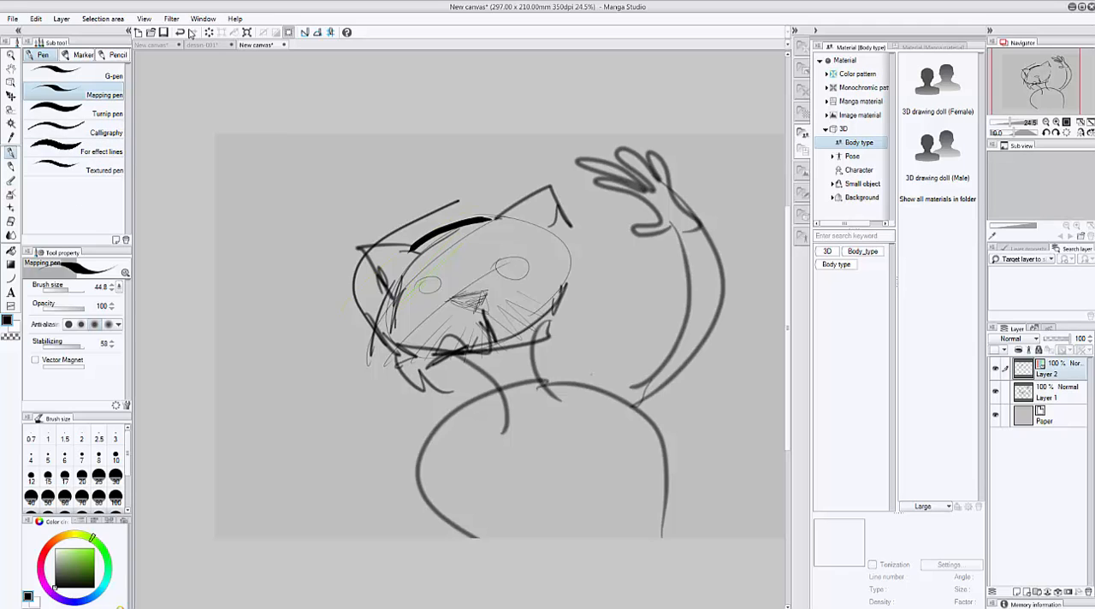
pyautogui.hotkey('ctrl', 'z')
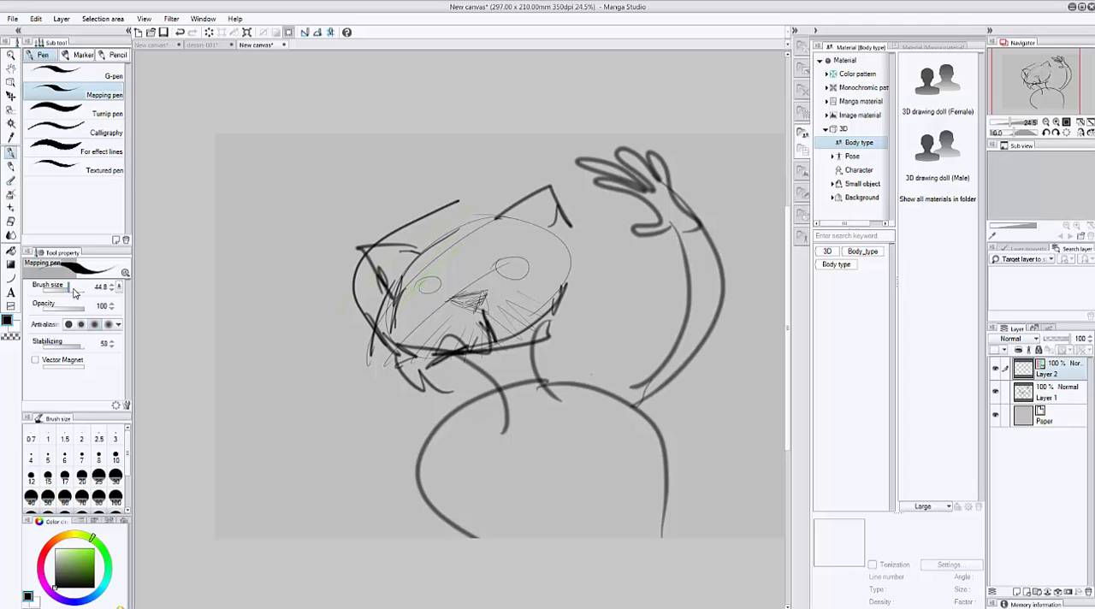
# Ink the top of the head, left ear, jaw, nose and both eyes on Layer 2 with the Turnip pen.
pyautogui.click(95, 116)
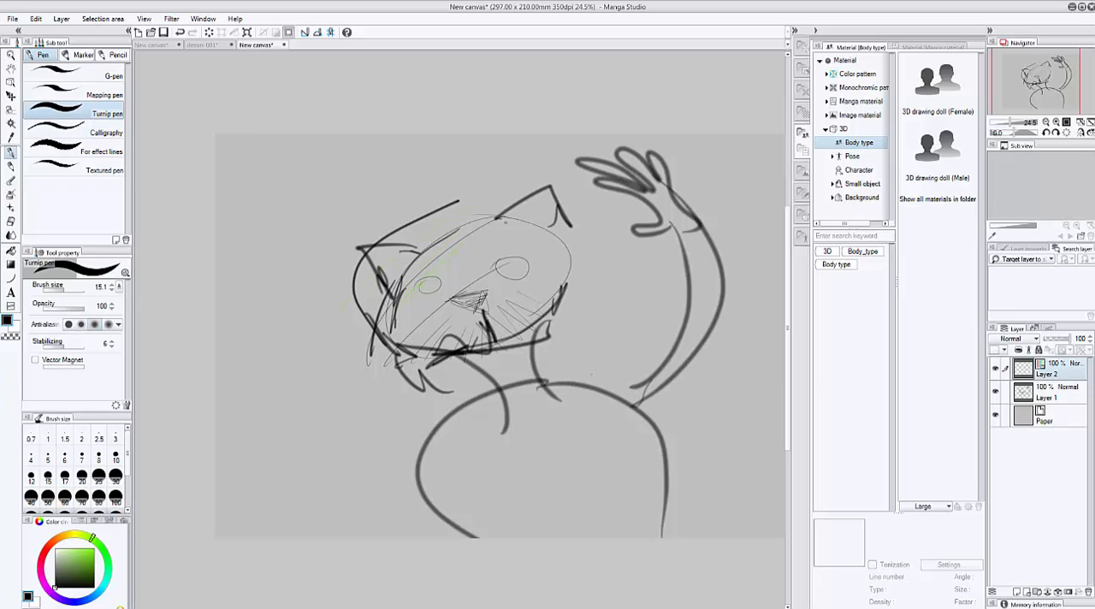
pyautogui.moveTo(476, 218)
pyautogui.mouseDown()
pyautogui.moveTo(417, 249)
pyautogui.moveTo(352, 246)
pyautogui.mouseUp()
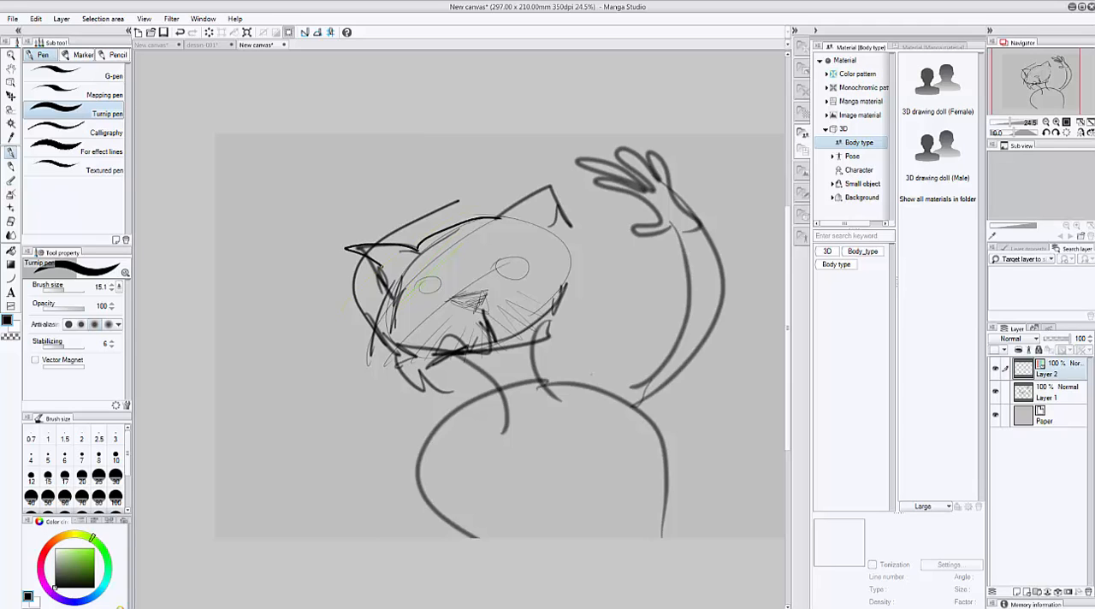
pyautogui.moveTo(373, 324)
pyautogui.mouseDown()
pyautogui.moveTo(450, 356)
pyautogui.moveTo(484, 353)
pyautogui.mouseUp()
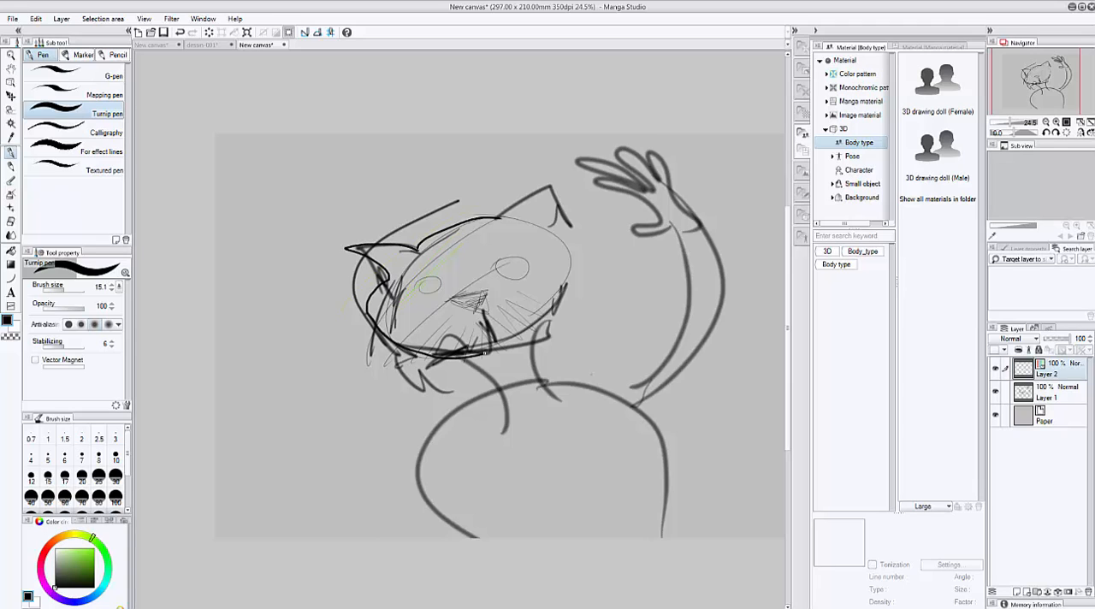
pyautogui.moveTo(451, 304); pyautogui.dragTo(484, 315)
pyautogui.moveTo(430, 278); pyautogui.dragTo(425, 295)
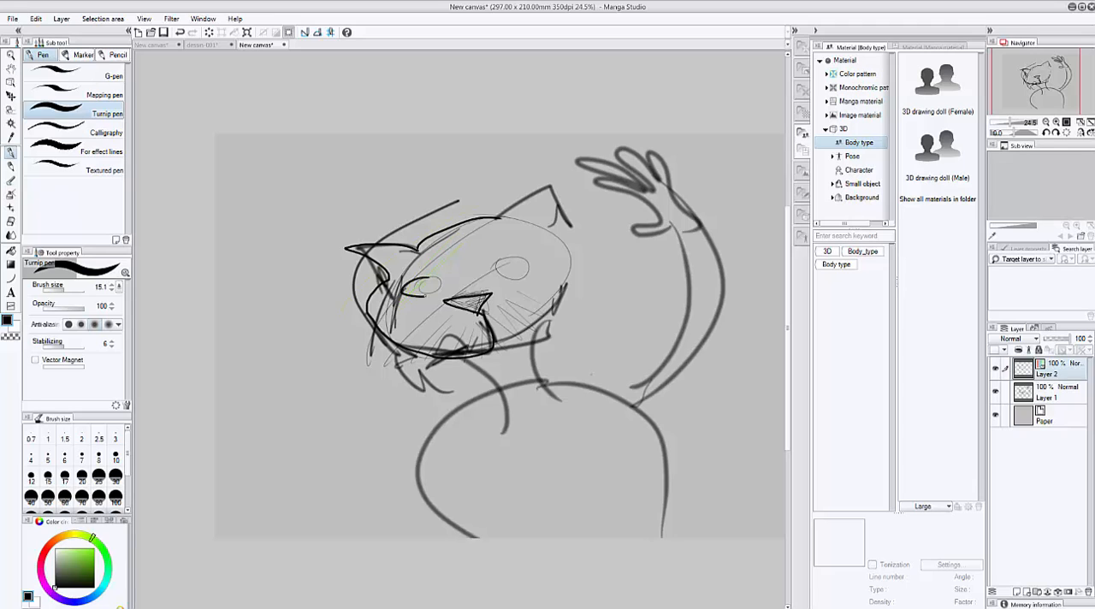
pyautogui.moveTo(510, 258); pyautogui.dragTo(531, 265)
# Ink the right ear and the right cheek down to the mouth, and hide the Layer 1 sketch.
pyautogui.moveTo(514, 200); pyautogui.dragTo(568, 175)
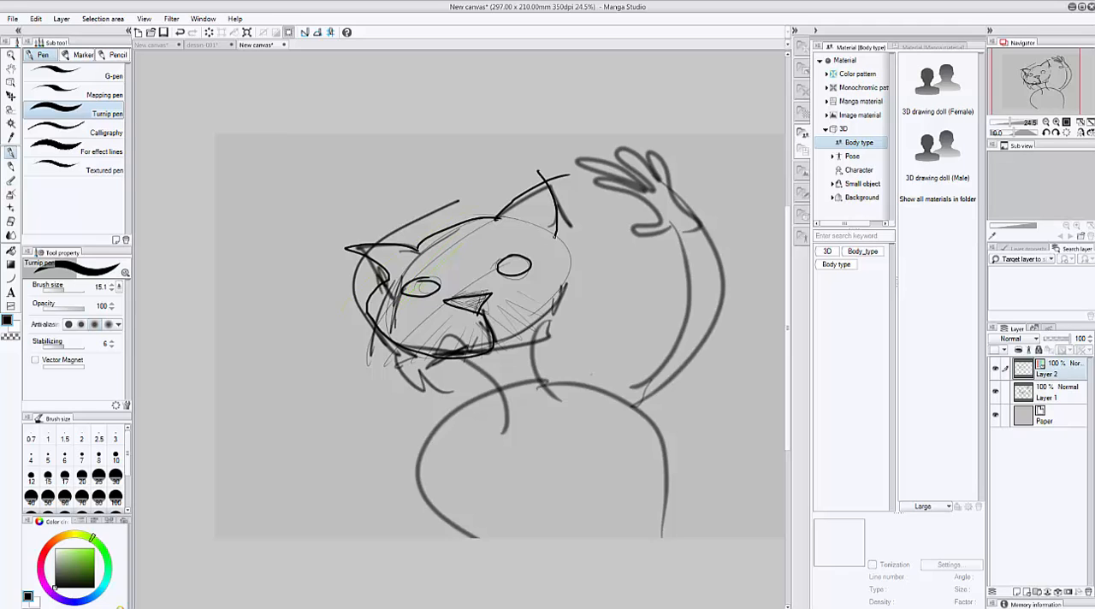
pyautogui.moveTo(554, 236); pyautogui.dragTo(571, 276)
pyautogui.moveTo(541, 309); pyautogui.dragTo(501, 337)
pyautogui.click(995, 391)
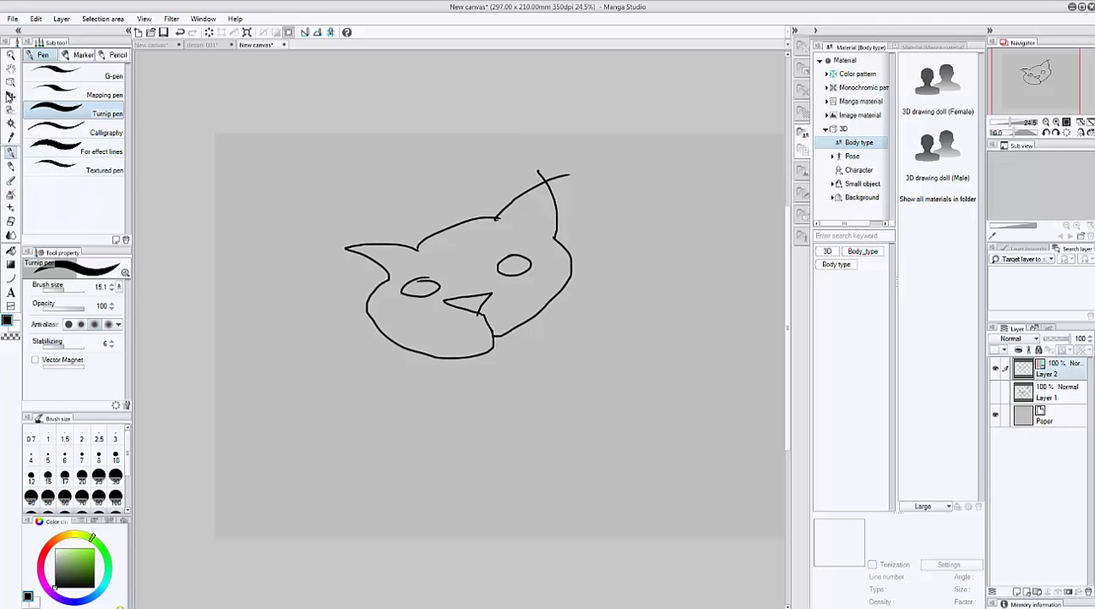
pyautogui.click(13, 98)
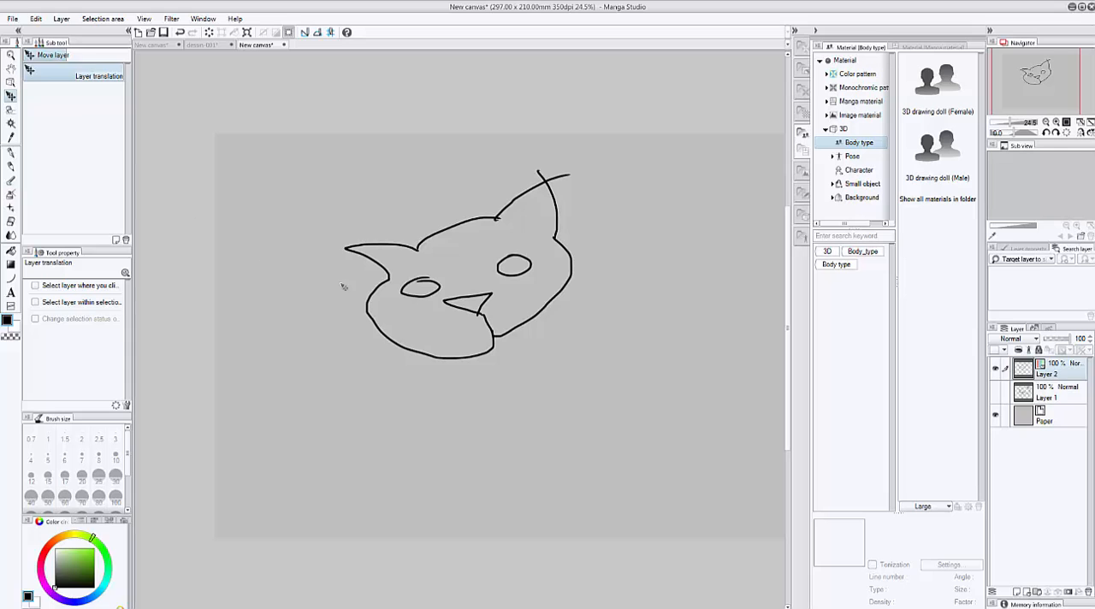
pyautogui.click(12, 154)
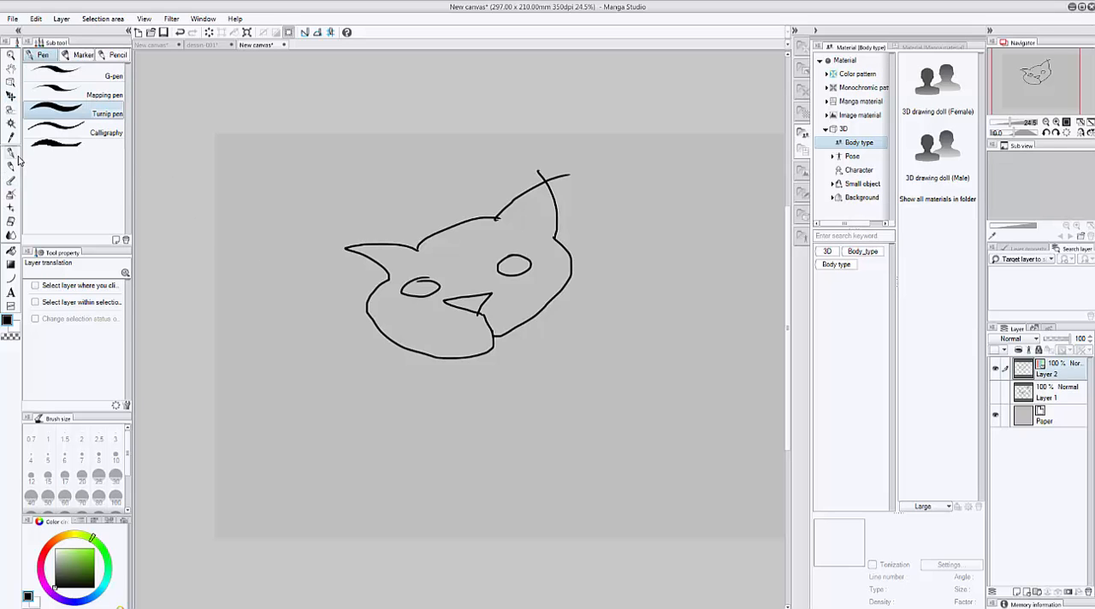
# Reshape the line along the top of the head with Pinch vector line at a pinch level of 72.
pyautogui.click(11, 307)
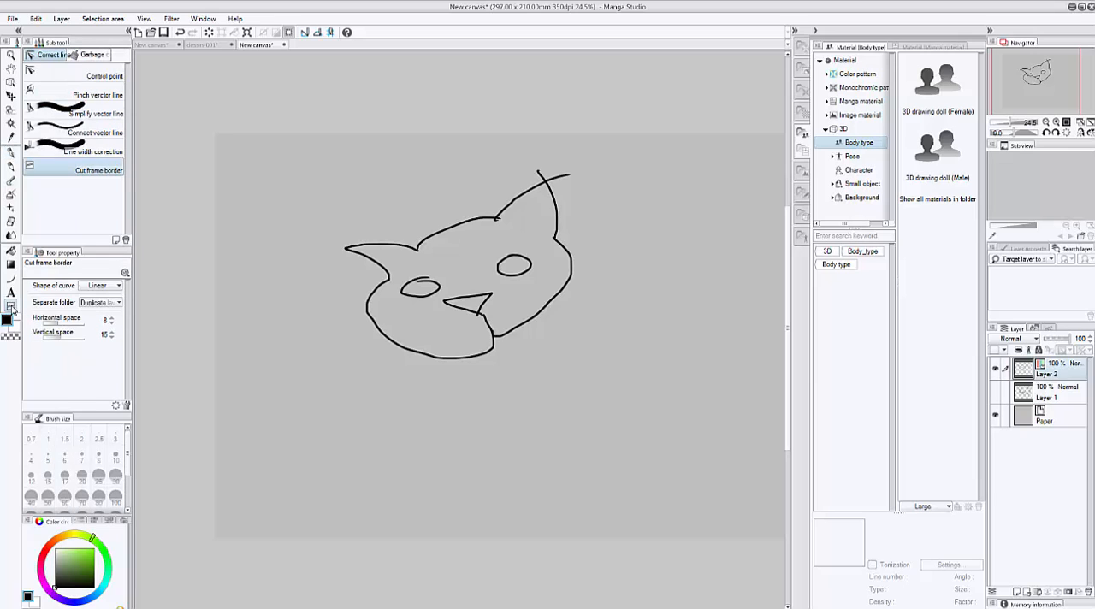
pyautogui.click(89, 76)
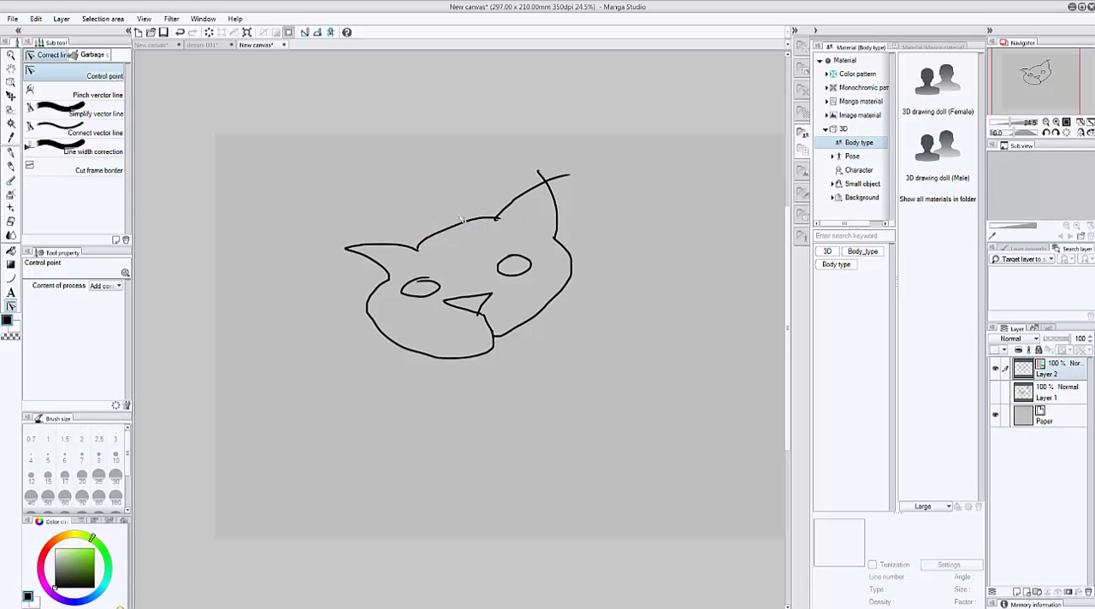
pyautogui.scroll(4, 461, 219)
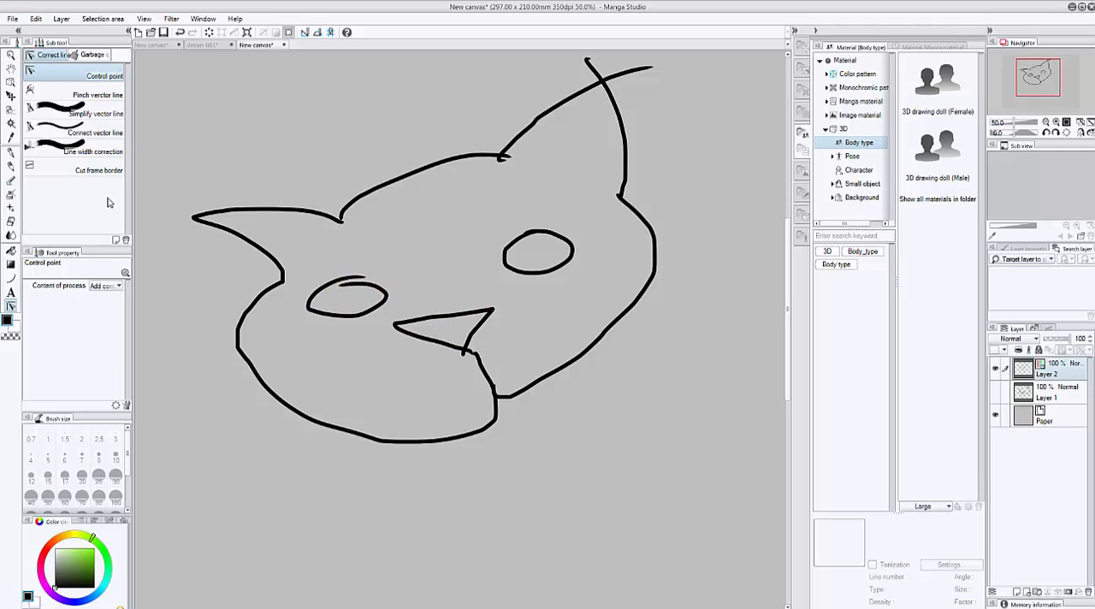
pyautogui.click(100, 95)
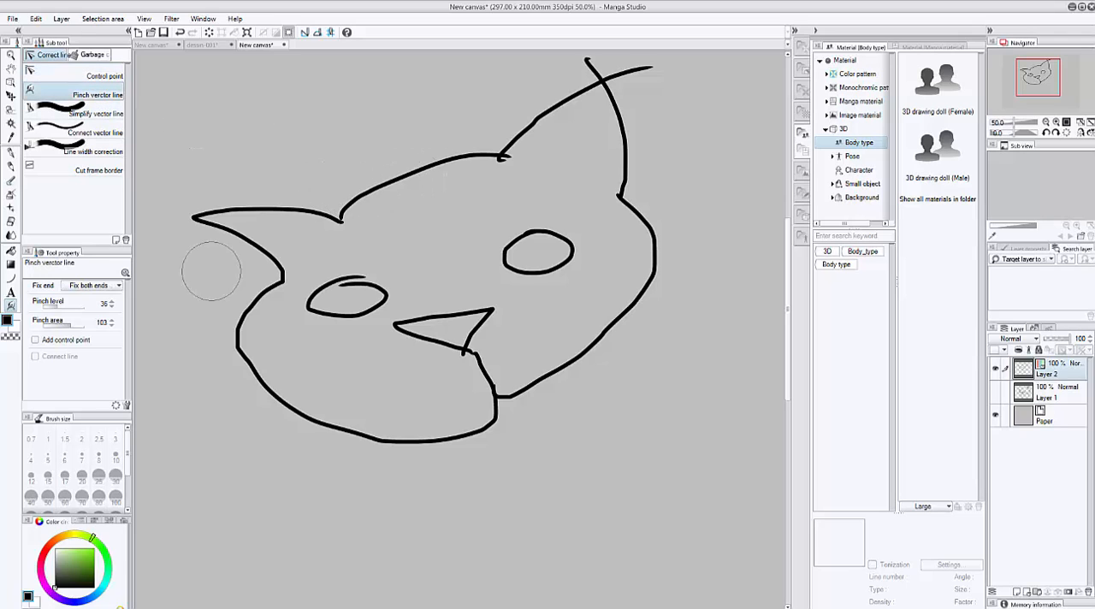
pyautogui.moveTo(398, 178); pyautogui.dragTo(366, 187)
pyautogui.moveTo(60, 314); pyautogui.dragTo(77, 309)
pyautogui.moveTo(416, 172)
pyautogui.mouseDown()
pyautogui.moveTo(404, 133)
pyautogui.moveTo(411, 172)
pyautogui.moveTo(408, 131)
pyautogui.moveTo(416, 191)
pyautogui.moveTo(409, 152)
pyautogui.moveTo(419, 195)
pyautogui.mouseUp()
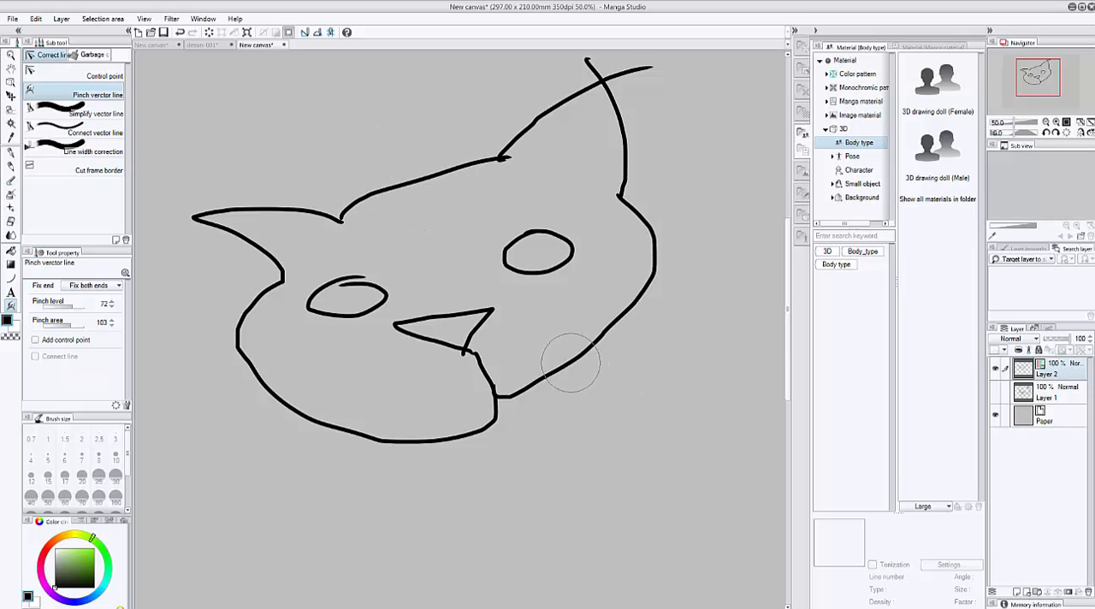
# Pinch the right cheek outline outward into a fuller curve and make the right eye rounder.
pyautogui.moveTo(567, 357); pyautogui.dragTo(585, 377)
pyautogui.moveTo(591, 388)
pyautogui.mouseDown()
pyautogui.moveTo(581, 382)
pyautogui.moveTo(587, 391)
pyautogui.mouseUp()
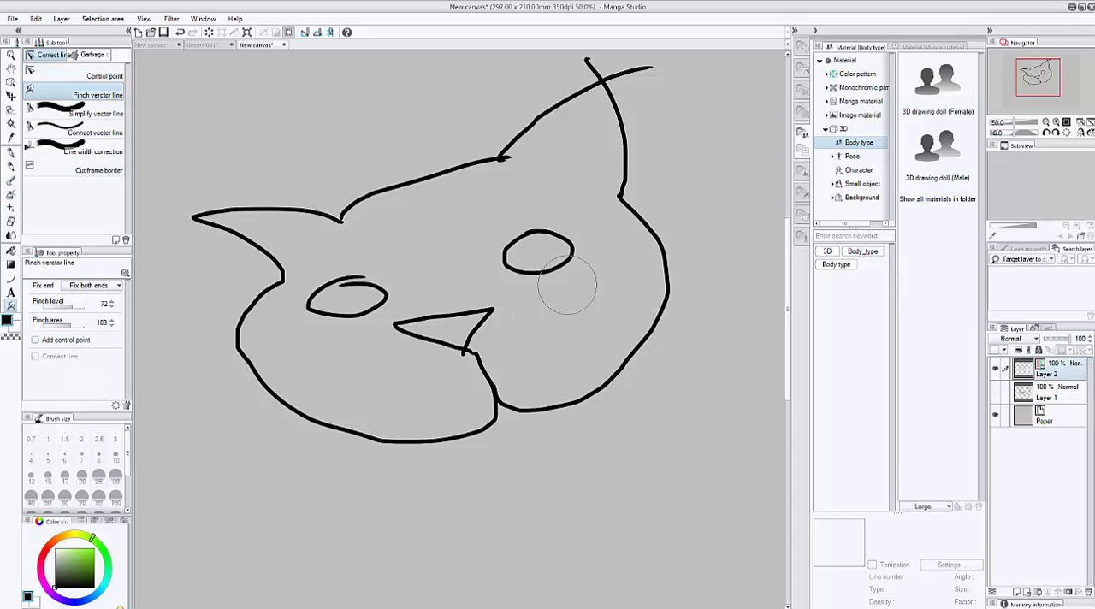
pyautogui.moveTo(542, 239)
pyautogui.mouseDown()
pyautogui.moveTo(545, 229)
pyautogui.moveTo(543, 288)
pyautogui.mouseUp()
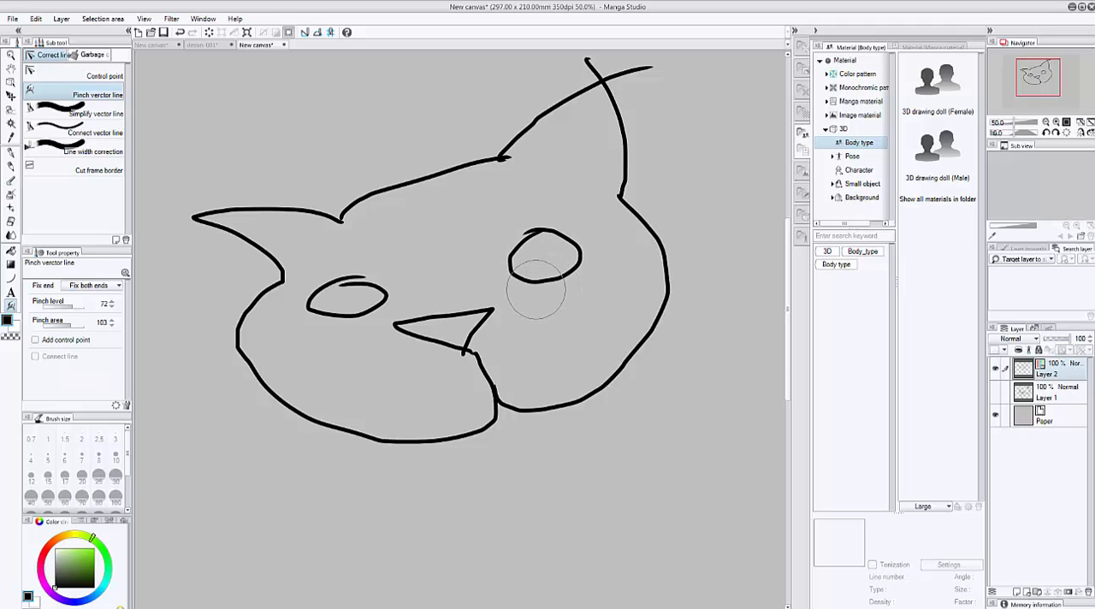
# Smooth the top of the head, right cheek, right ear and left jaw outlines with Simplify vector line.
pyautogui.click(106, 117)
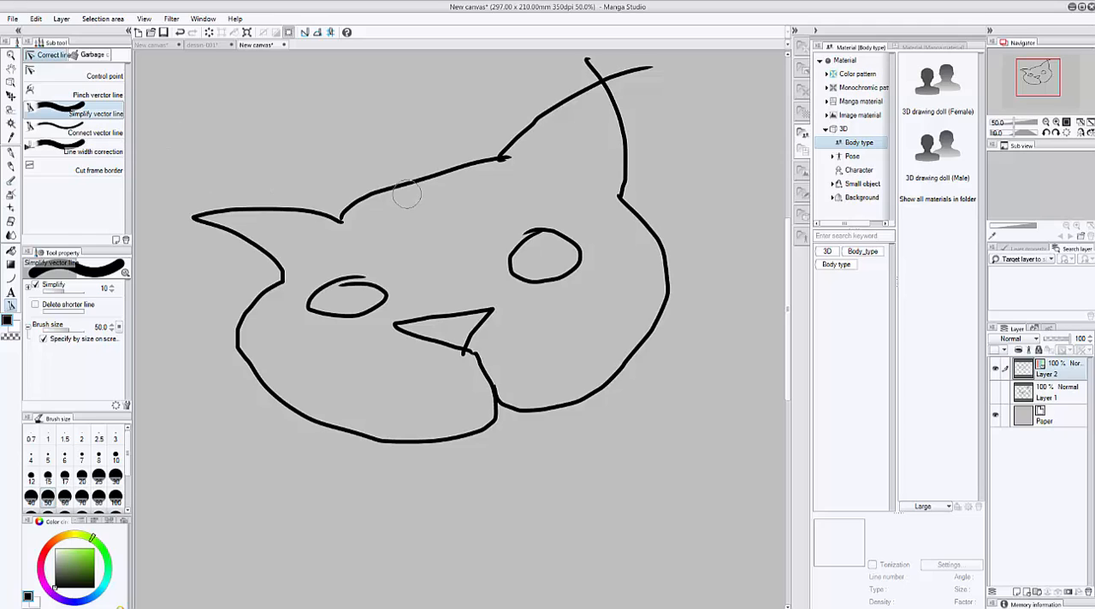
pyautogui.moveTo(407, 186); pyautogui.dragTo(359, 199)
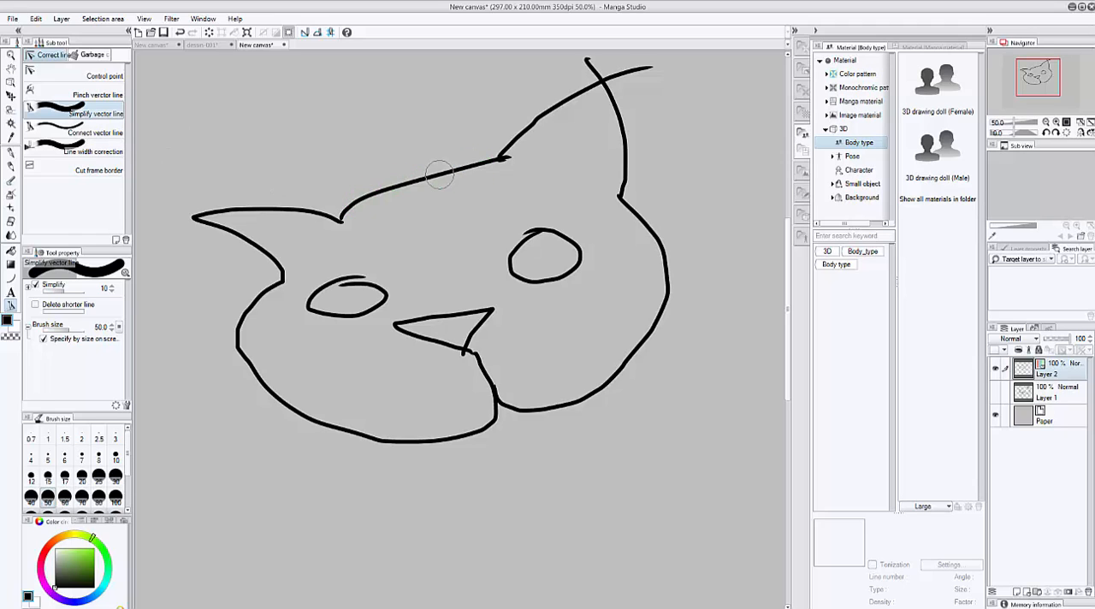
pyautogui.moveTo(471, 351)
pyautogui.mouseDown()
pyautogui.moveTo(501, 407)
pyautogui.moveTo(551, 409)
pyautogui.moveTo(609, 390)
pyautogui.moveTo(673, 286)
pyautogui.moveTo(666, 253)
pyautogui.moveTo(614, 189)
pyautogui.mouseUp()
pyautogui.scroll(-1, 590, 94)
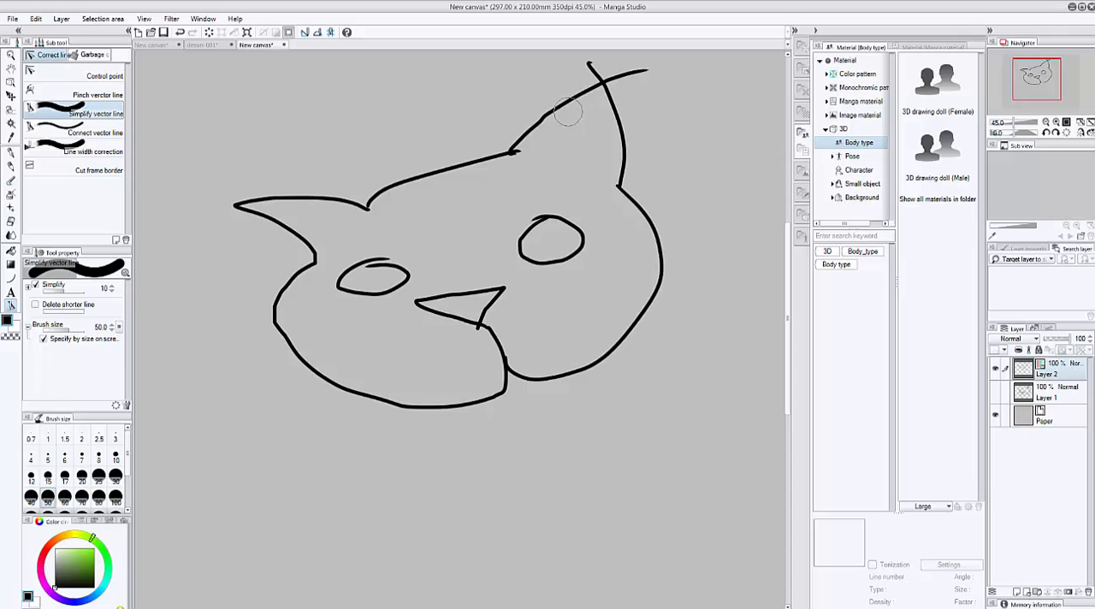
pyautogui.moveTo(590, 90); pyautogui.dragTo(514, 153)
pyautogui.moveTo(298, 305)
pyautogui.mouseDown()
pyautogui.moveTo(293, 282)
pyautogui.moveTo(289, 344)
pyautogui.moveTo(343, 389)
pyautogui.moveTo(469, 405)
pyautogui.mouseUp()
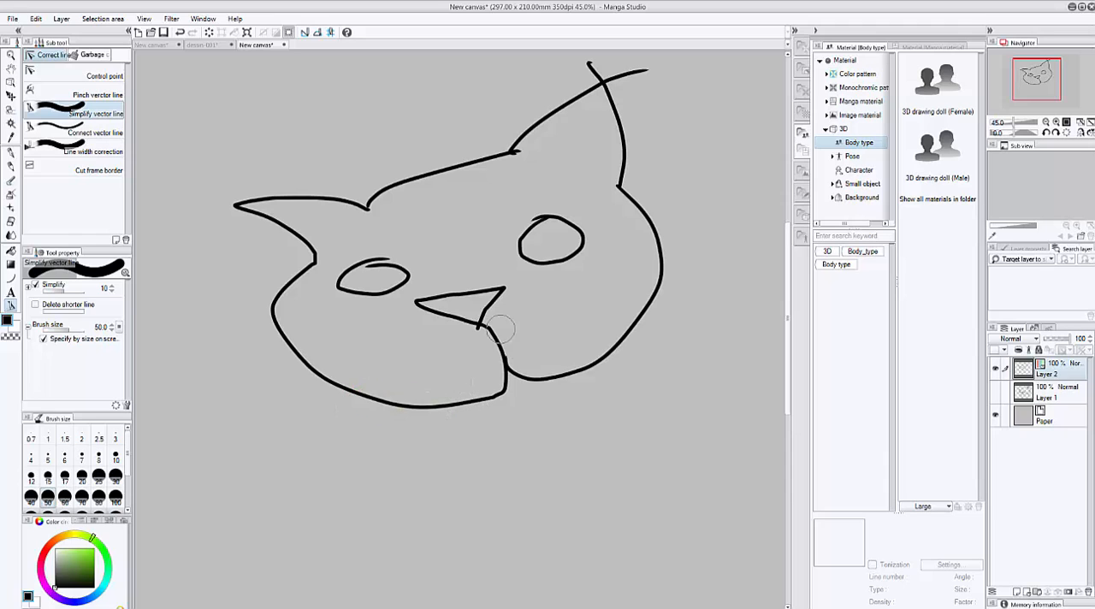
# Simplify the nose line, and pinch the top of the head and both cheek outlines outward into fuller curves.
pyautogui.moveTo(470, 331)
pyautogui.mouseDown()
pyautogui.moveTo(504, 291)
pyautogui.moveTo(475, 291)
pyautogui.mouseUp()
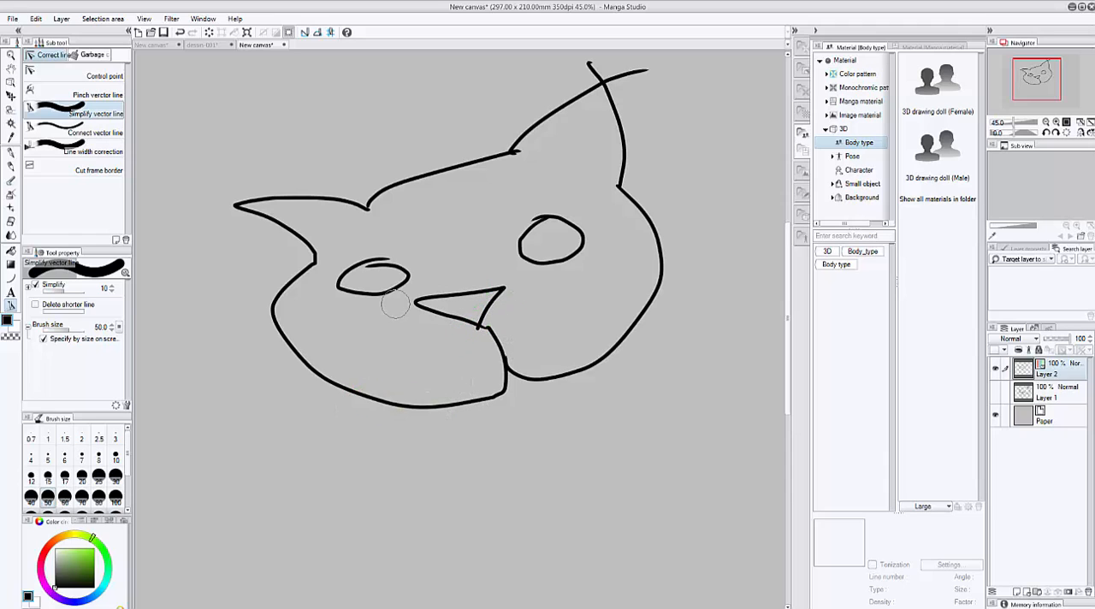
pyautogui.click(94, 95)
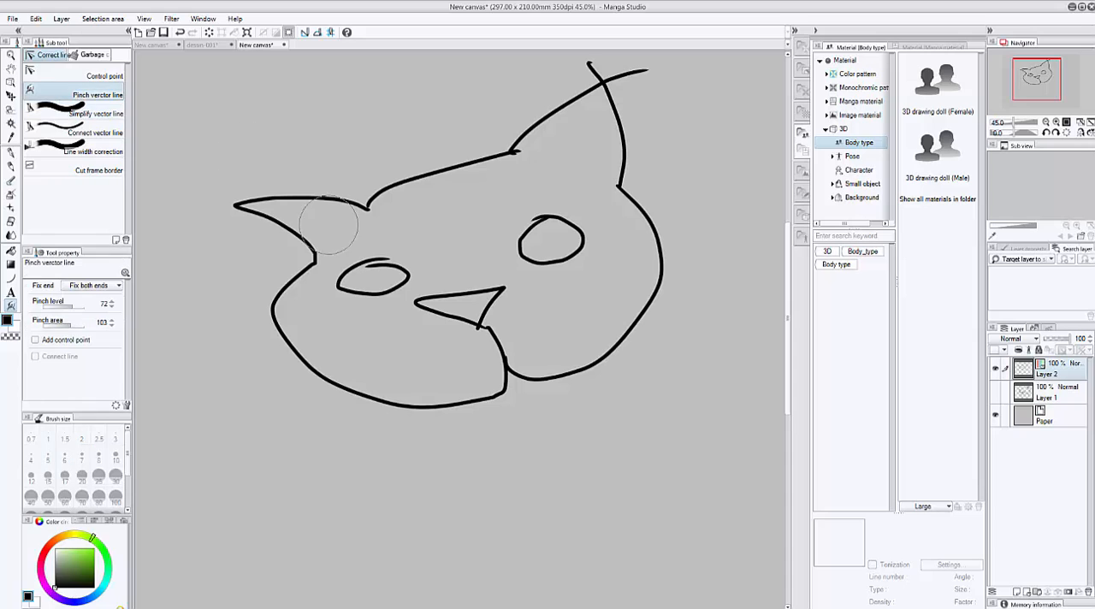
pyautogui.moveTo(464, 166); pyautogui.dragTo(419, 151)
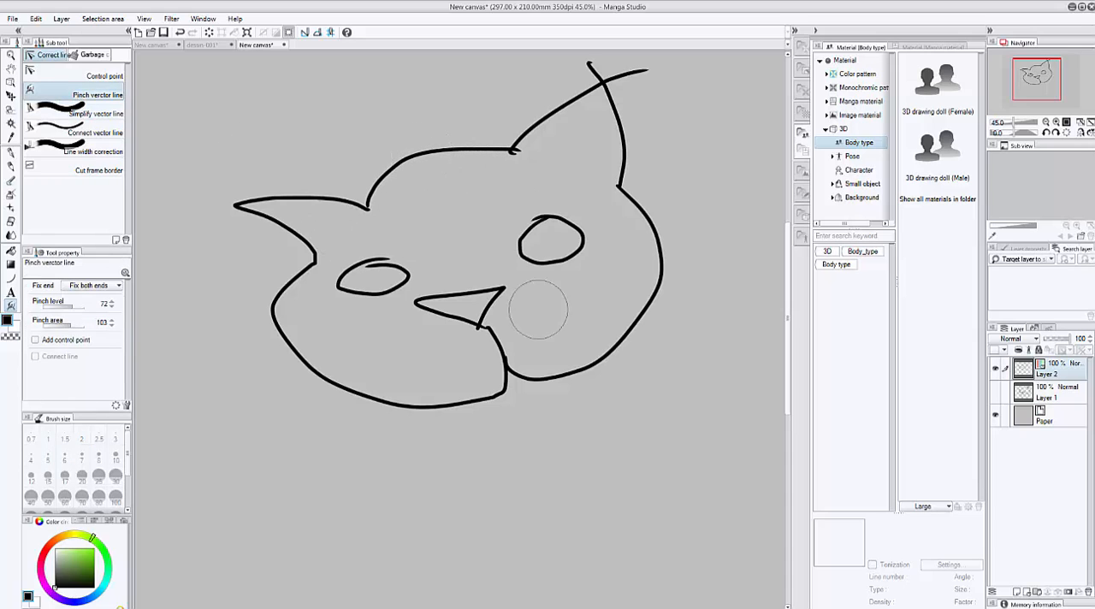
pyautogui.moveTo(610, 346); pyautogui.dragTo(637, 363)
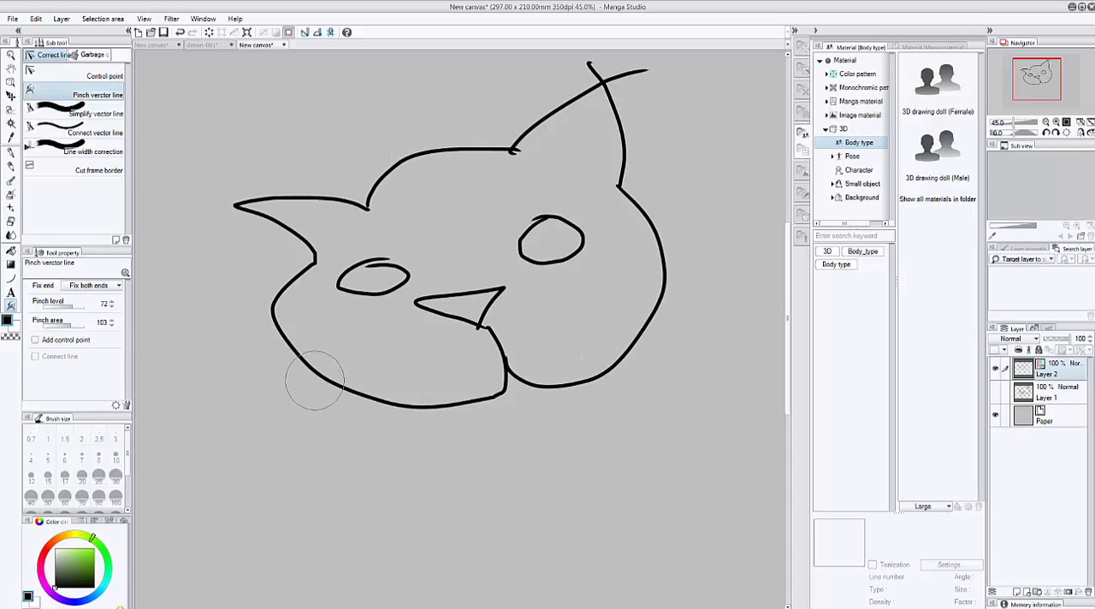
pyautogui.moveTo(330, 389); pyautogui.dragTo(343, 411)
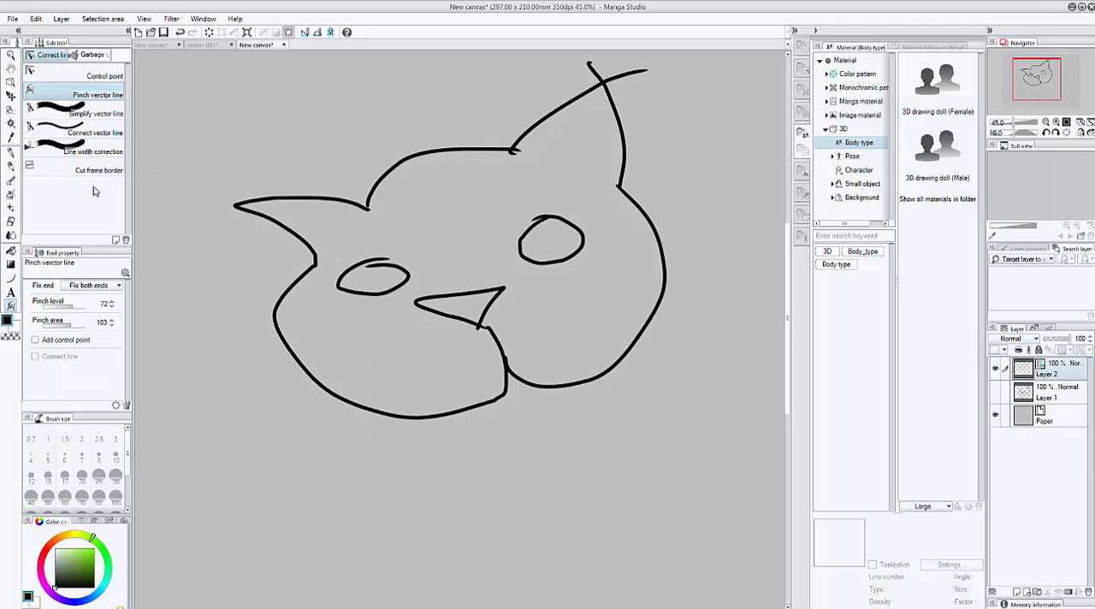
# Join the left ear to the head and close the left eye outline using Connect vector line with brush size 19.9 and connect value 32.
pyautogui.click(101, 135)
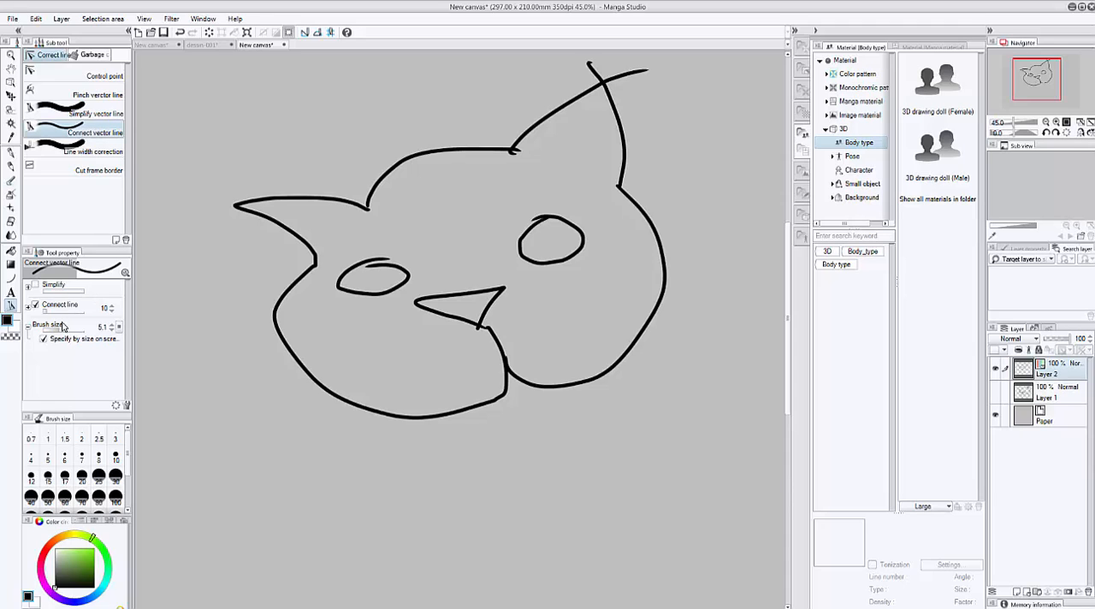
pyautogui.moveTo(60, 330); pyautogui.dragTo(65, 331)
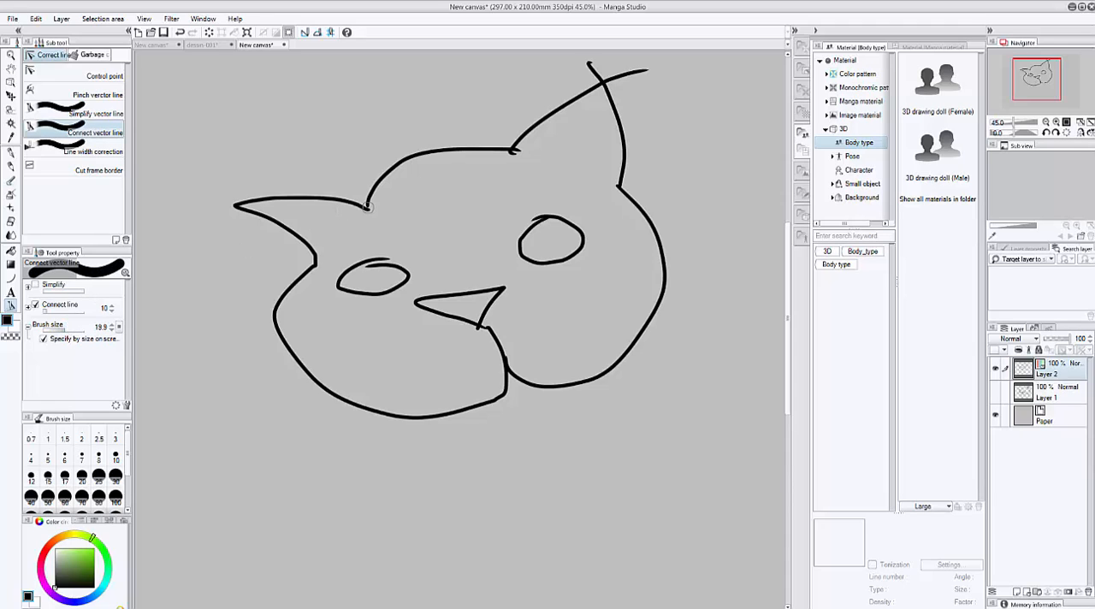
pyautogui.scroll(3, 338, 200)
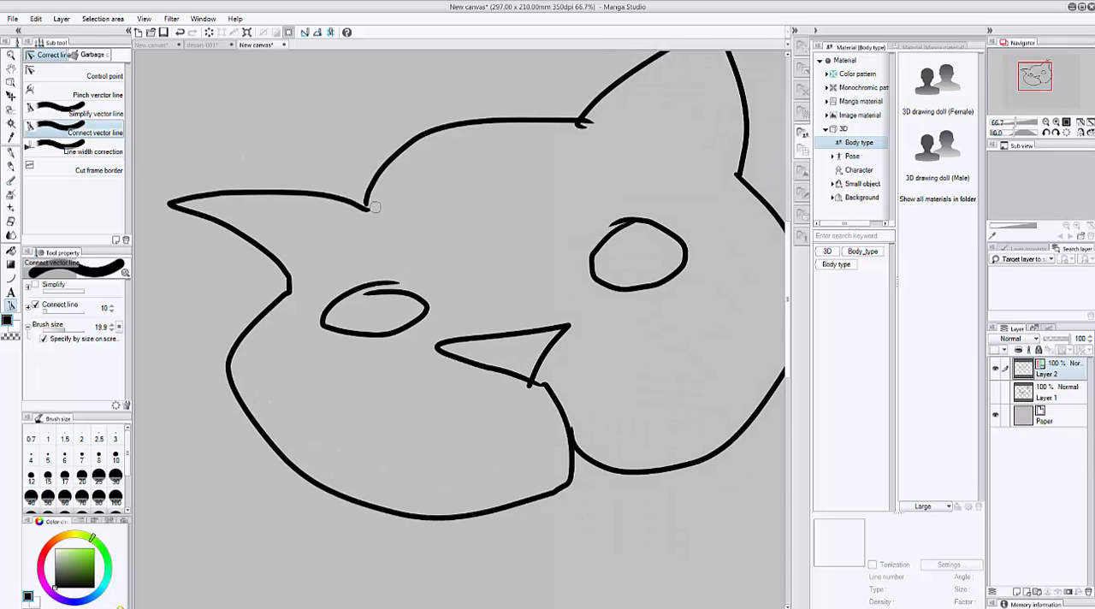
pyautogui.moveTo(374, 206)
pyautogui.mouseDown()
pyautogui.moveTo(362, 218)
pyautogui.moveTo(365, 208)
pyautogui.mouseUp()
pyautogui.moveTo(369, 295)
pyautogui.mouseDown()
pyautogui.moveTo(403, 281)
pyautogui.moveTo(370, 290)
pyautogui.moveTo(385, 286)
pyautogui.mouseUp()
pyautogui.moveTo(638, 220)
pyautogui.mouseDown()
pyautogui.moveTo(622, 218)
pyautogui.moveTo(625, 226)
pyautogui.mouseUp()
pyautogui.moveTo(371, 277)
pyautogui.mouseDown()
pyautogui.moveTo(392, 275)
pyautogui.moveTo(346, 293)
pyautogui.moveTo(387, 291)
pyautogui.mouseUp()
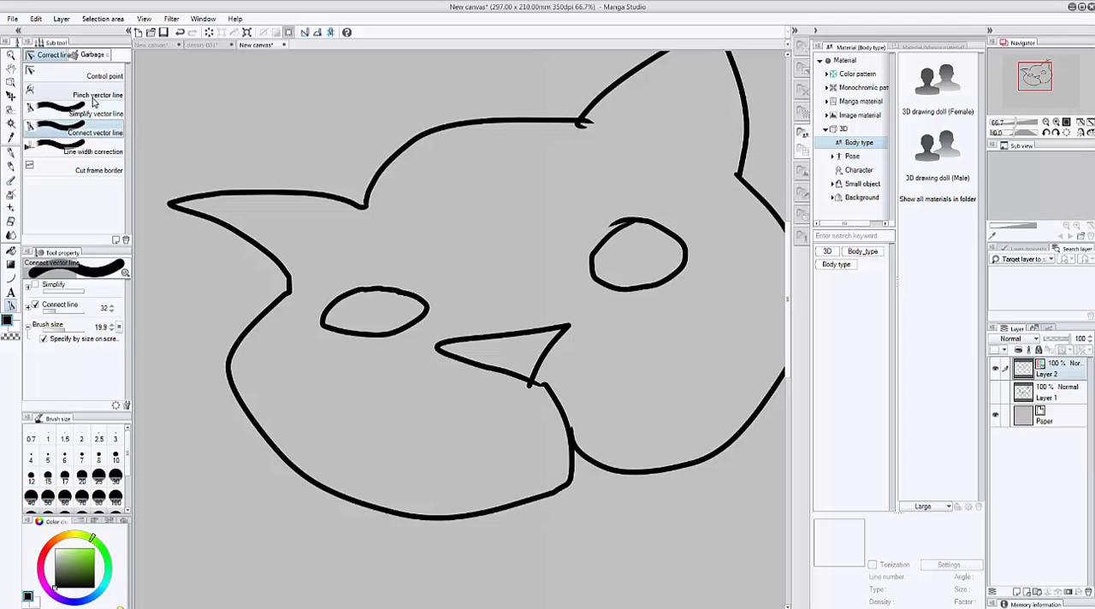
# Smooth the left eye outline with Simplify vector line at a simplify value of 10.
pyautogui.click(115, 118)
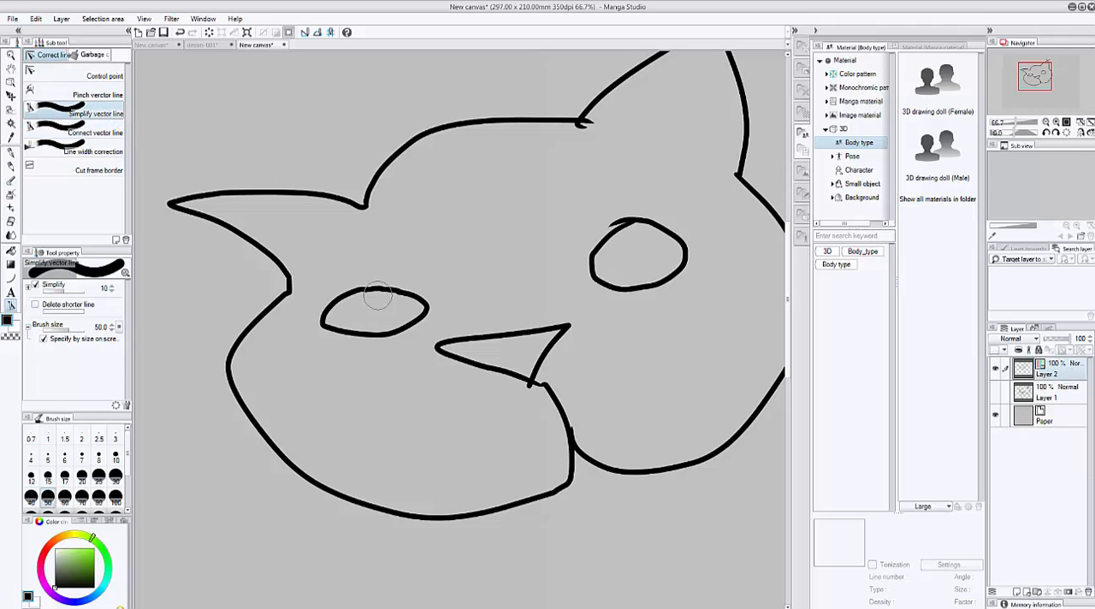
pyautogui.moveTo(376, 295); pyautogui.dragTo(349, 299)
pyautogui.click(69, 75)
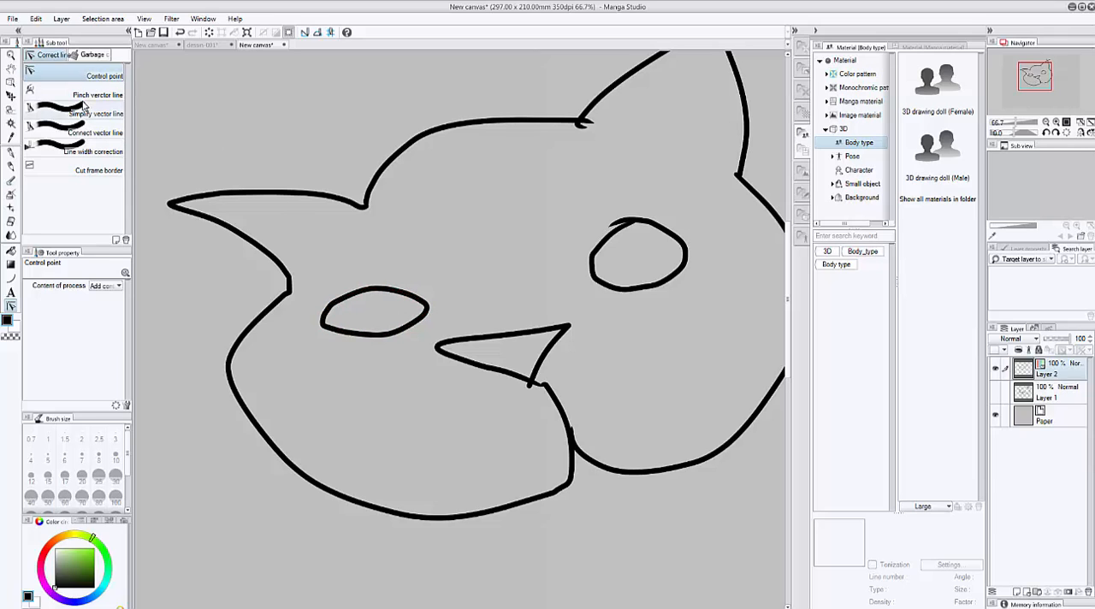
pyautogui.click(98, 114)
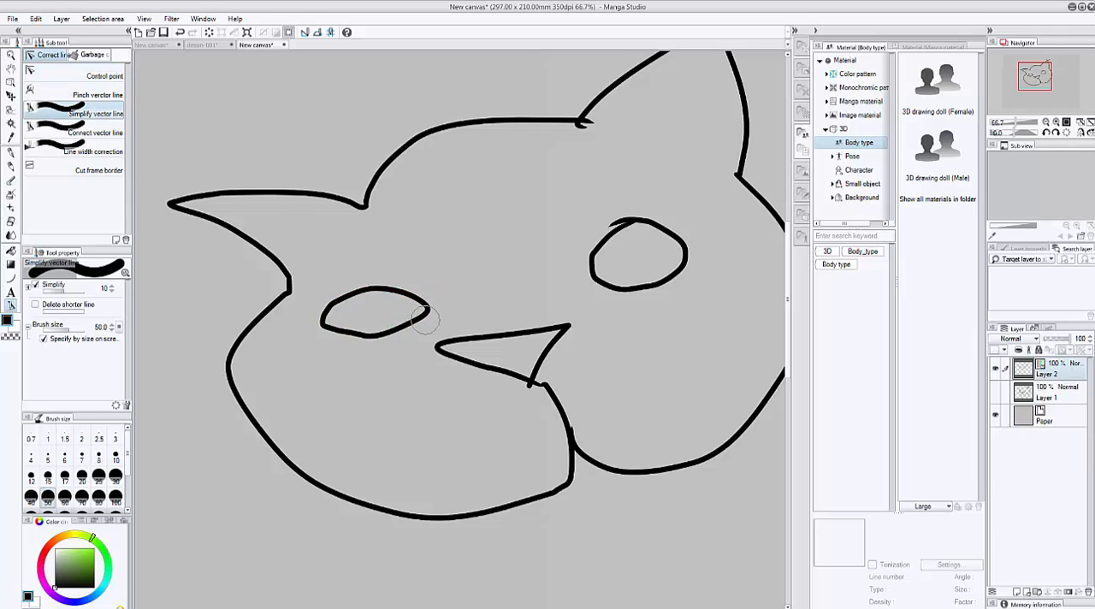
pyautogui.moveTo(332, 332)
pyautogui.mouseDown()
pyautogui.moveTo(330, 313)
pyautogui.moveTo(338, 334)
pyautogui.mouseUp()
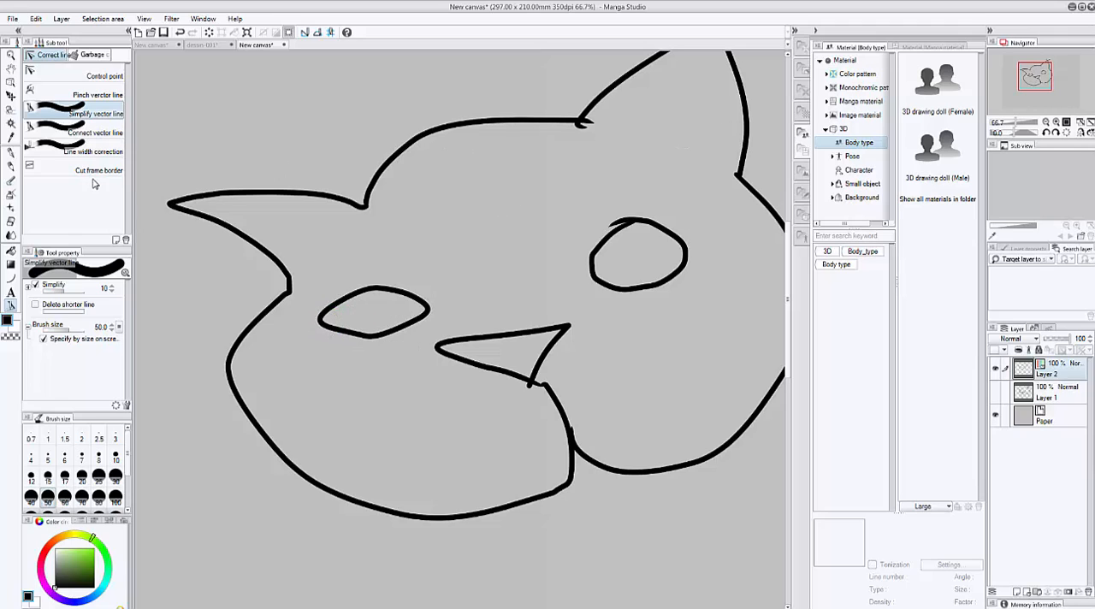
pyautogui.click(97, 171)
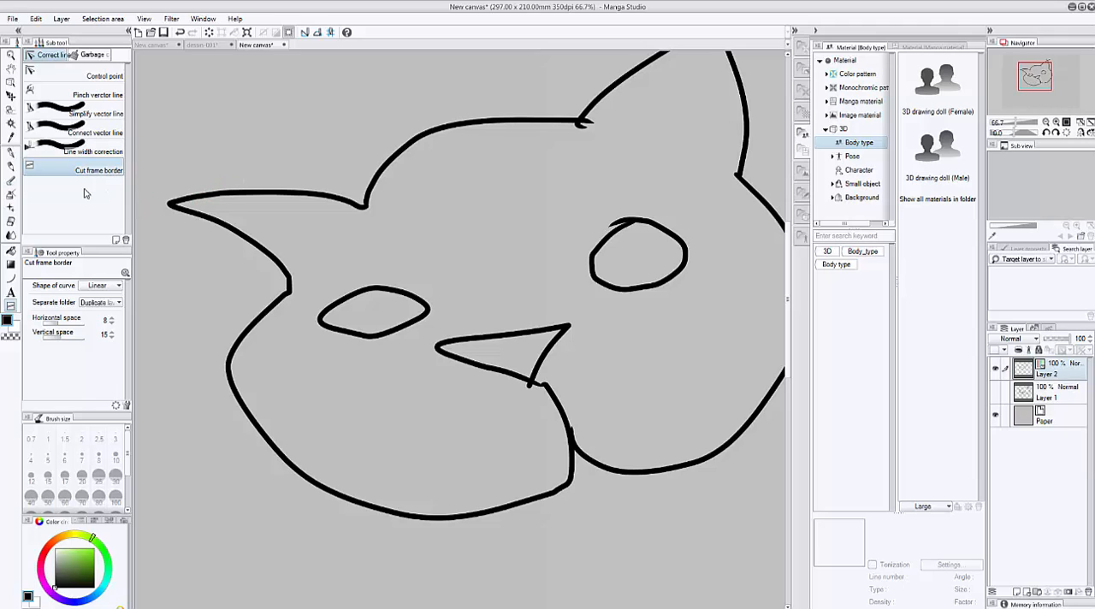
pyautogui.click(108, 151)
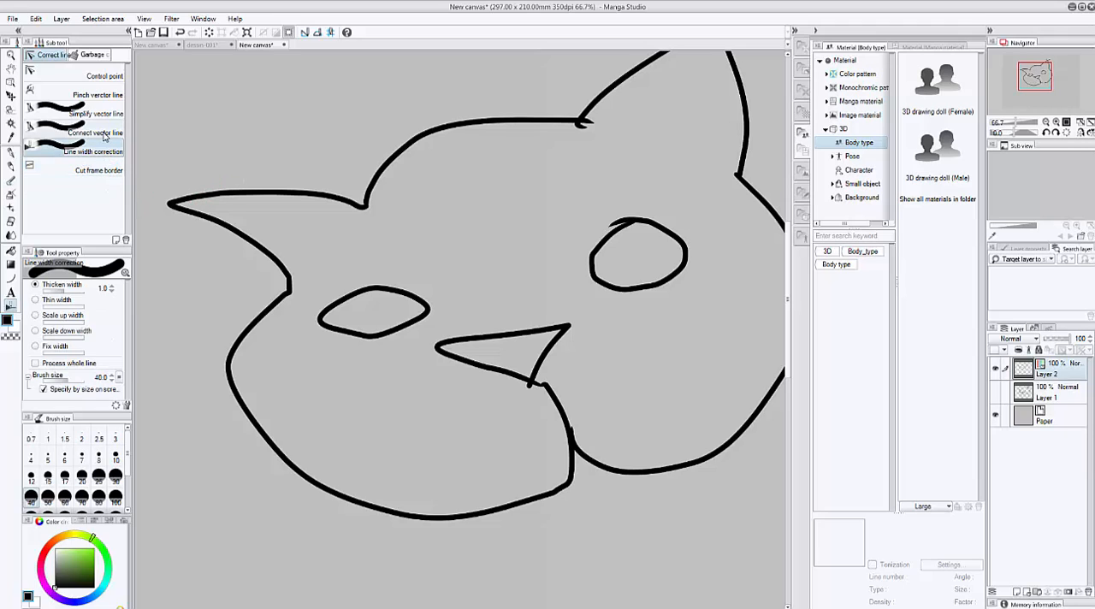
pyautogui.click(97, 129)
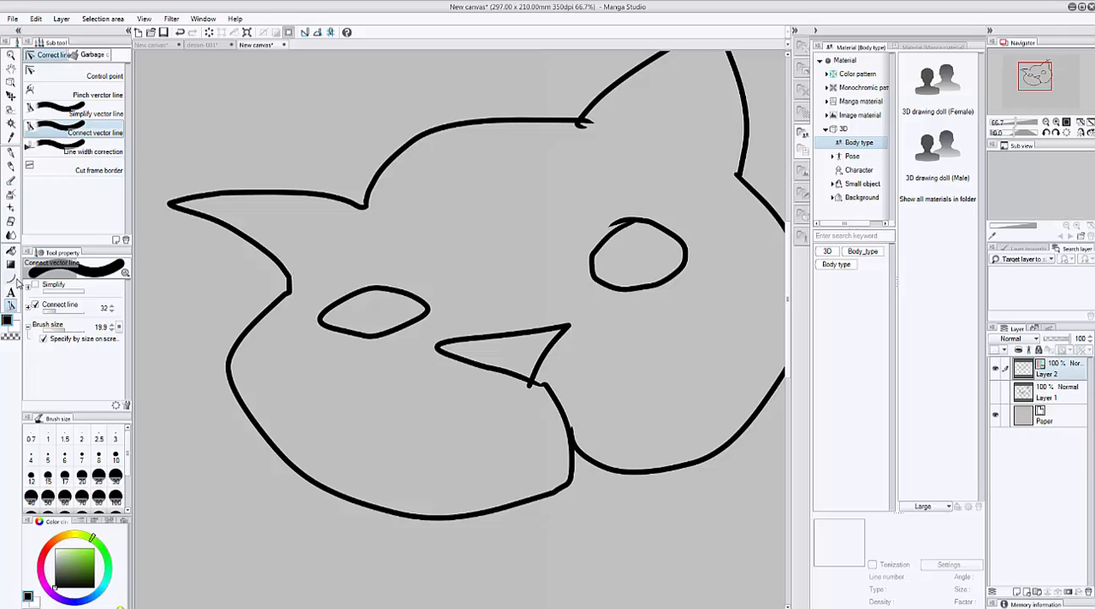
# Erase the overshooting line ends at the right ear's tip with the For vector eraser, and those at its inner base with brush size 2.6.
pyautogui.click(11, 223)
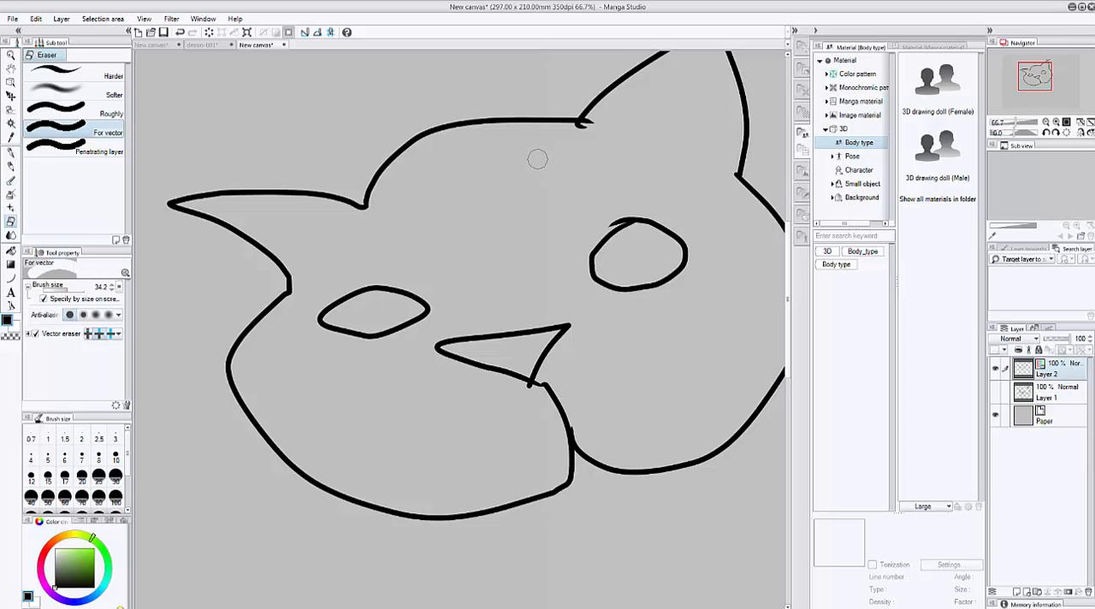
pyautogui.moveTo(608, 136); pyautogui.dragTo(374, 332)
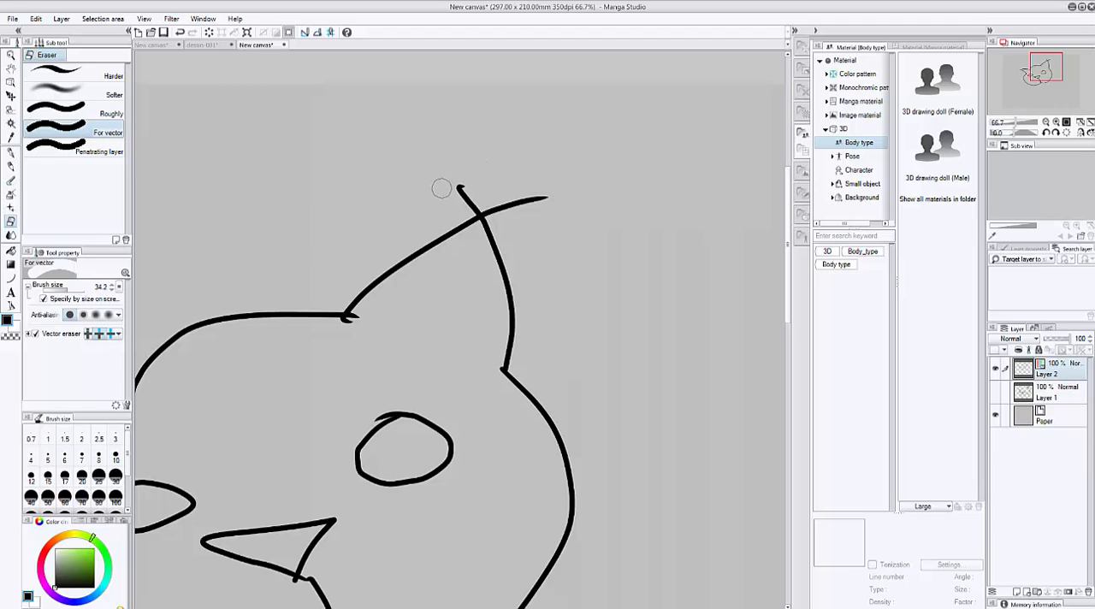
pyautogui.moveTo(442, 188)
pyautogui.mouseDown()
pyautogui.moveTo(543, 220)
pyautogui.moveTo(542, 240)
pyautogui.mouseUp()
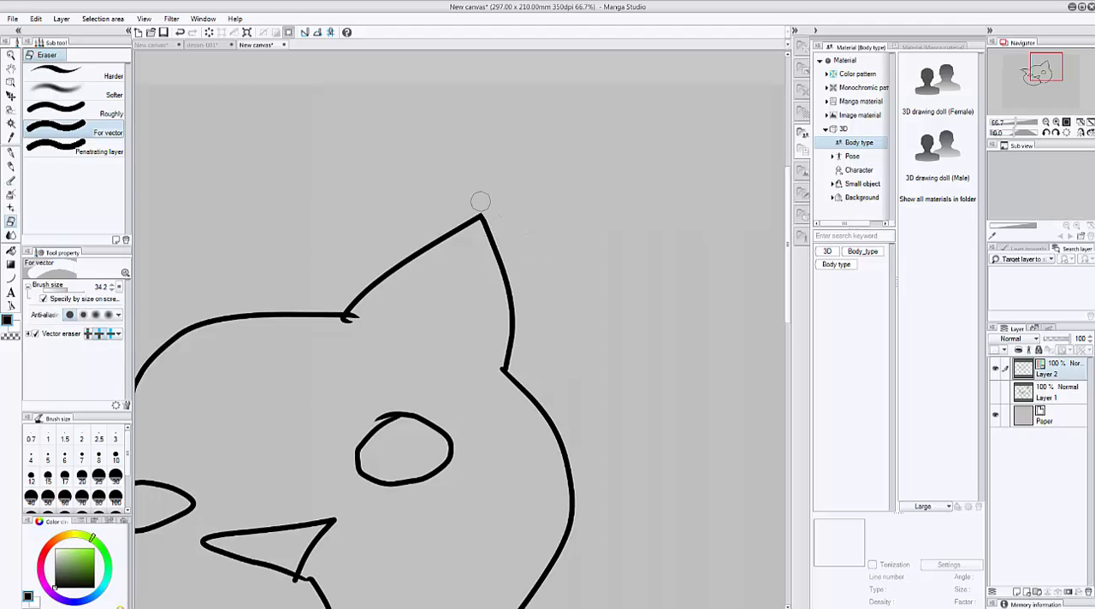
pyautogui.hotkey('ctrl', 'z')
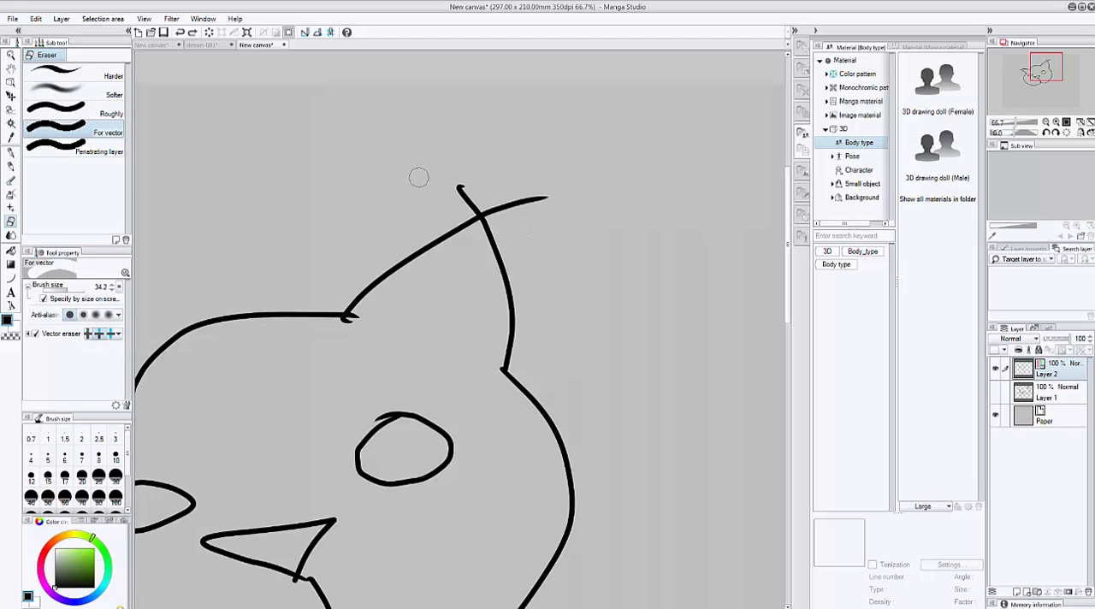
pyautogui.moveTo(451, 189); pyautogui.dragTo(560, 213)
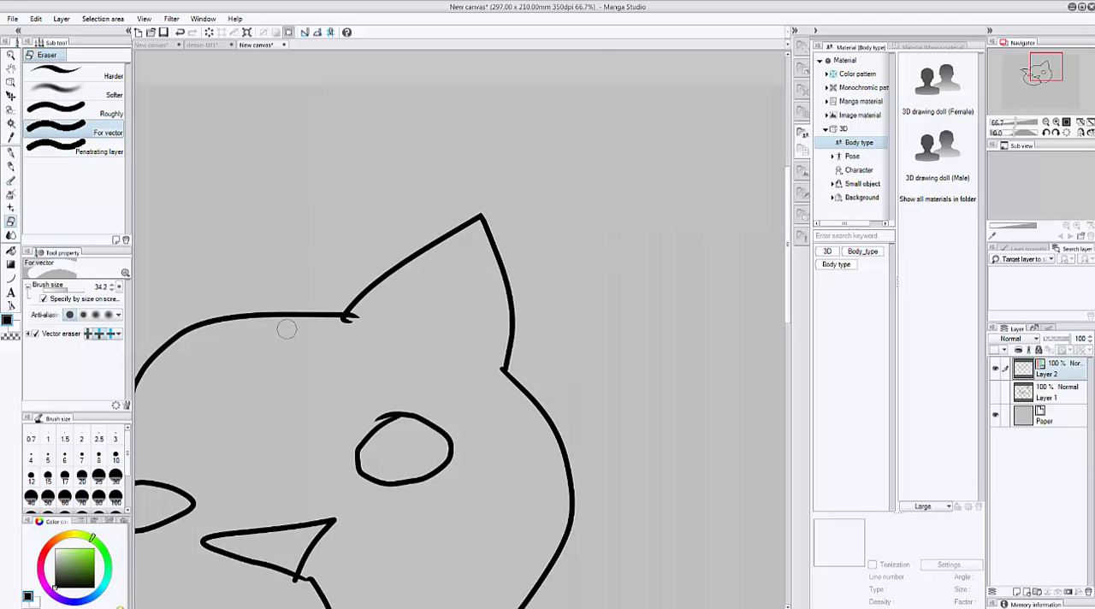
pyautogui.click(57, 292)
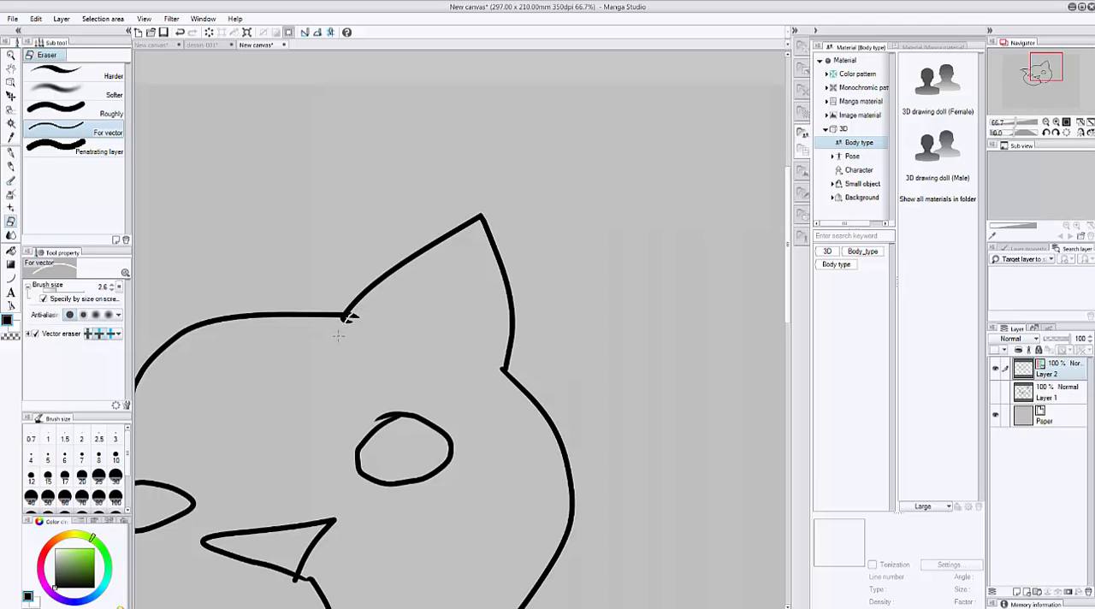
pyautogui.moveTo(350, 316); pyautogui.dragTo(345, 341)
# Add a new raster layer above Layer 2 and set up the Curve tool with a green colour and brush size 11.5.
pyautogui.click(11, 279)
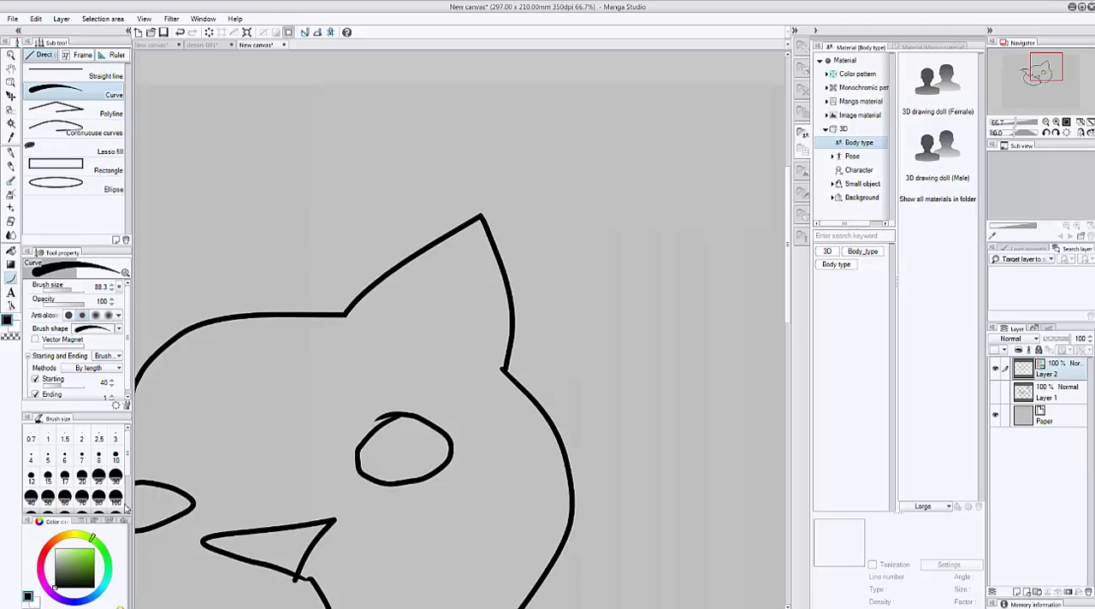
pyautogui.click(86, 557)
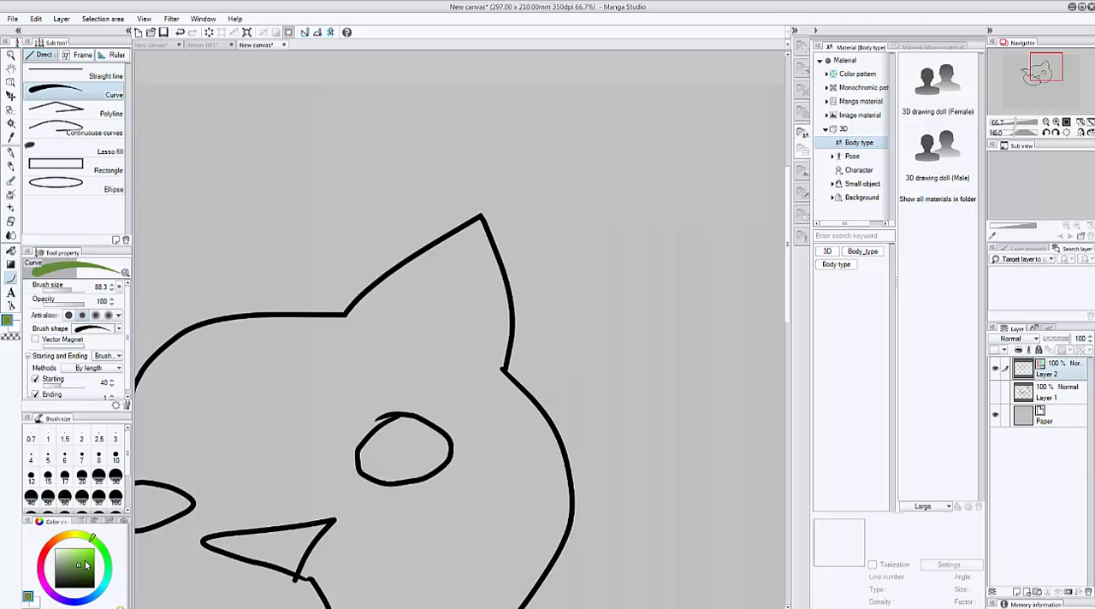
pyautogui.click(1018, 591)
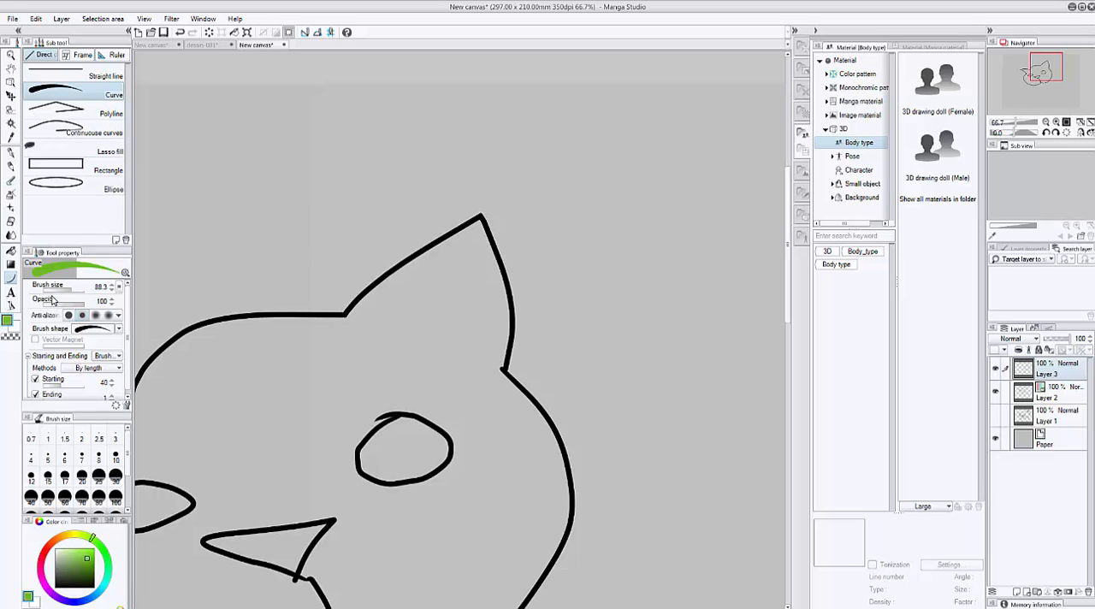
pyautogui.moveTo(76, 291)
pyautogui.mouseDown()
pyautogui.moveTo(85, 289)
pyautogui.moveTo(60, 292)
pyautogui.mouseUp()
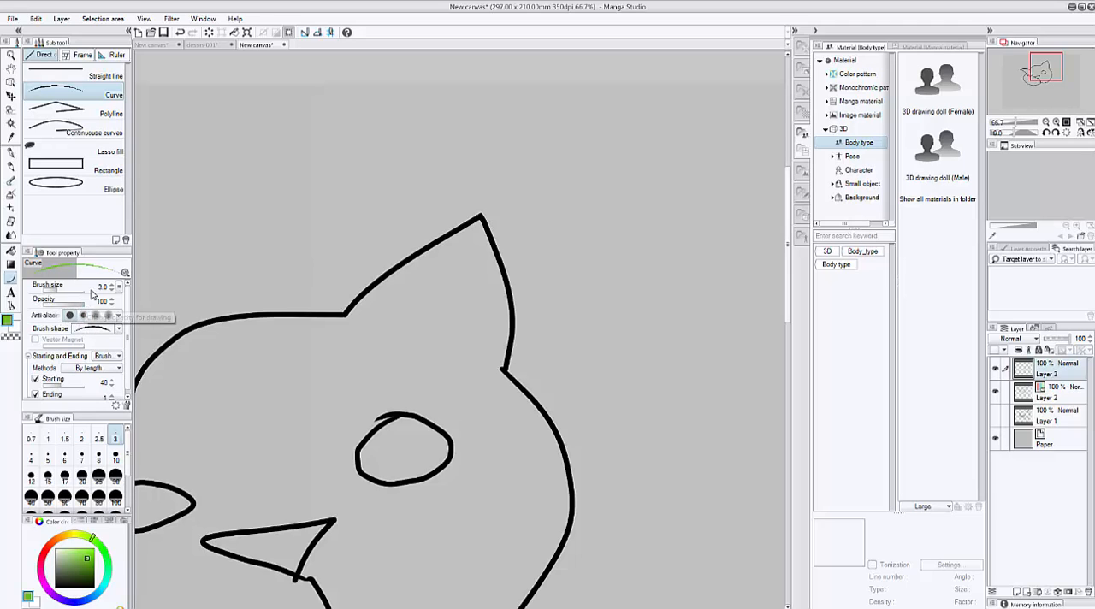
pyautogui.moveTo(60, 295); pyautogui.dragTo(63, 296)
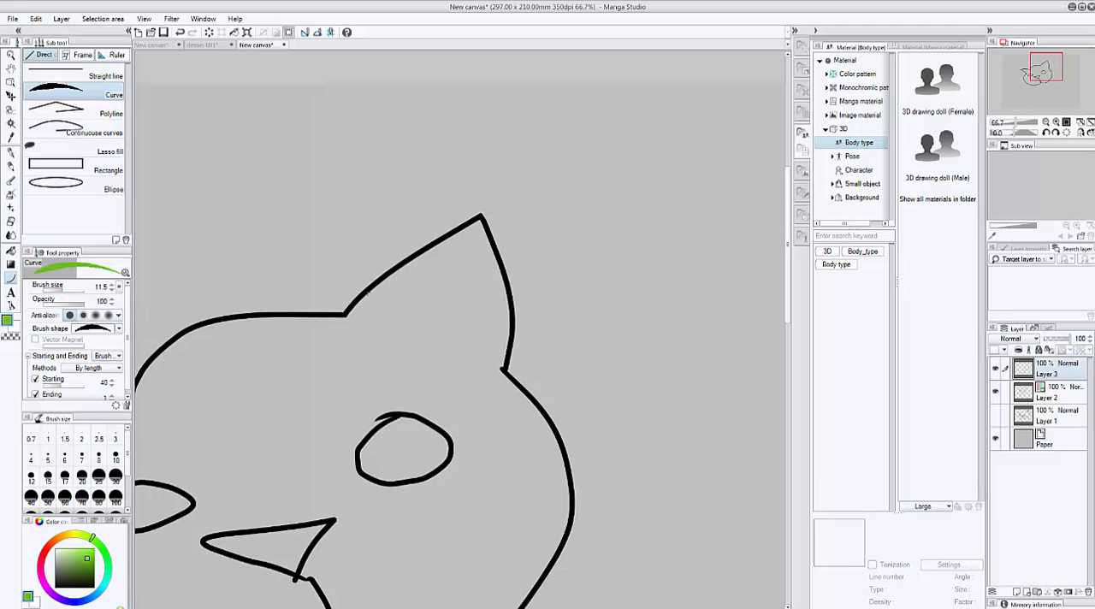
# Draw two green tapered curves bending downward across the right ear.
pyautogui.moveTo(358, 262); pyautogui.dragTo(565, 307)
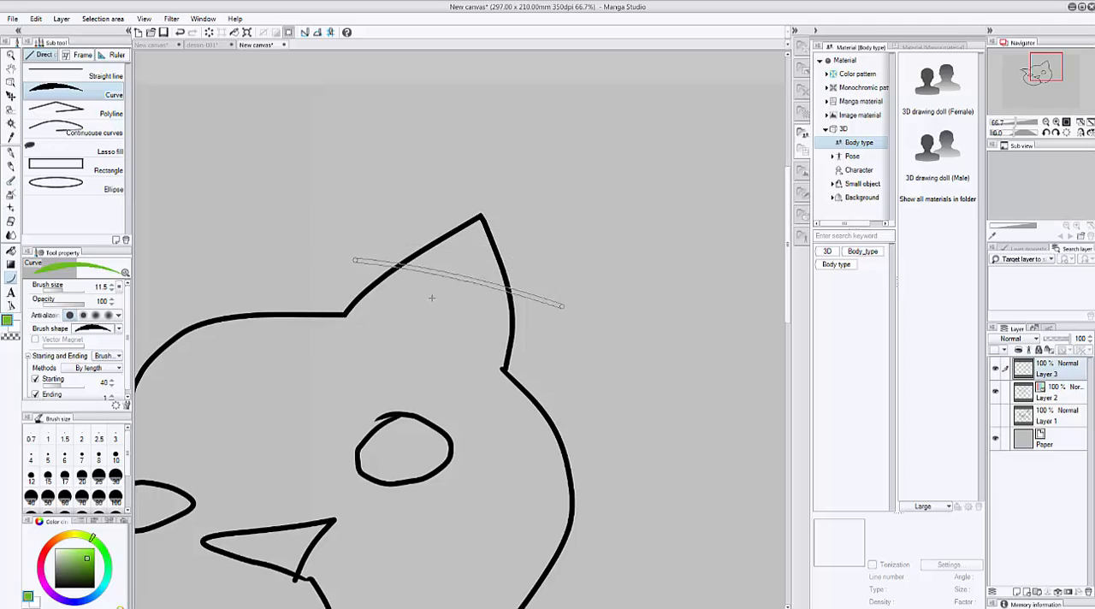
pyautogui.click(403, 355)
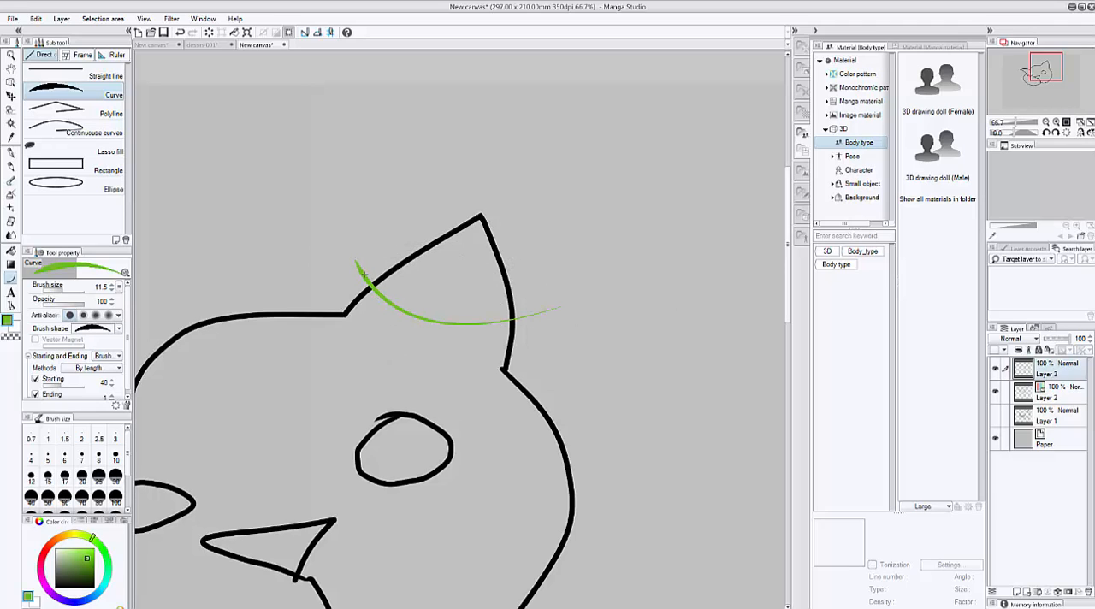
pyautogui.moveTo(398, 196); pyautogui.dragTo(681, 261)
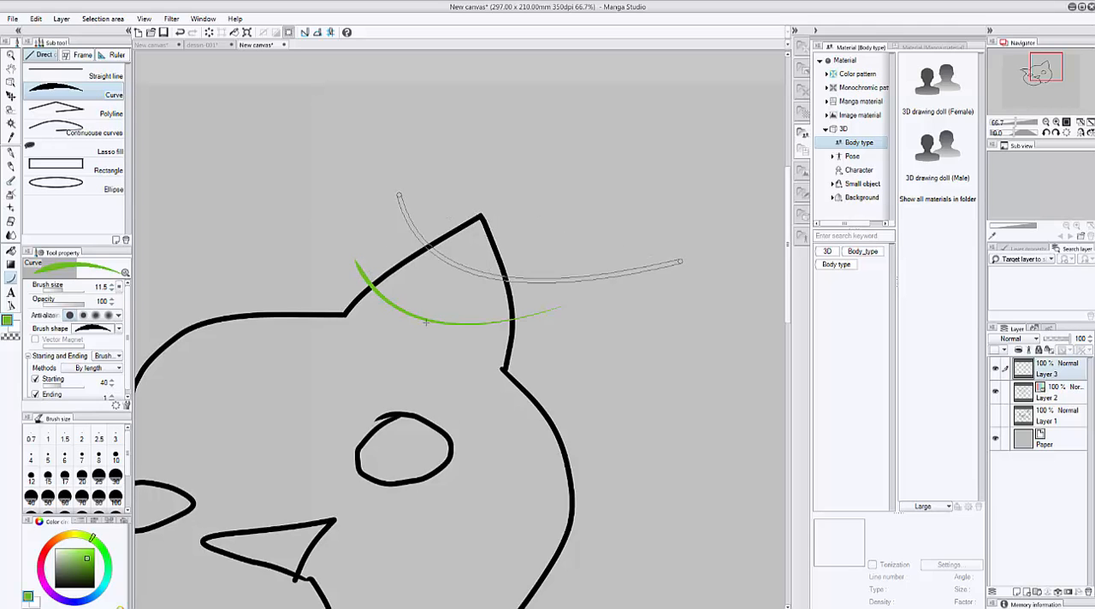
pyautogui.click(383, 327)
# Draw one very thick green curve over the right ear with the brush size set to 773.8.
pyautogui.moveTo(74, 290); pyautogui.dragTo(81, 292)
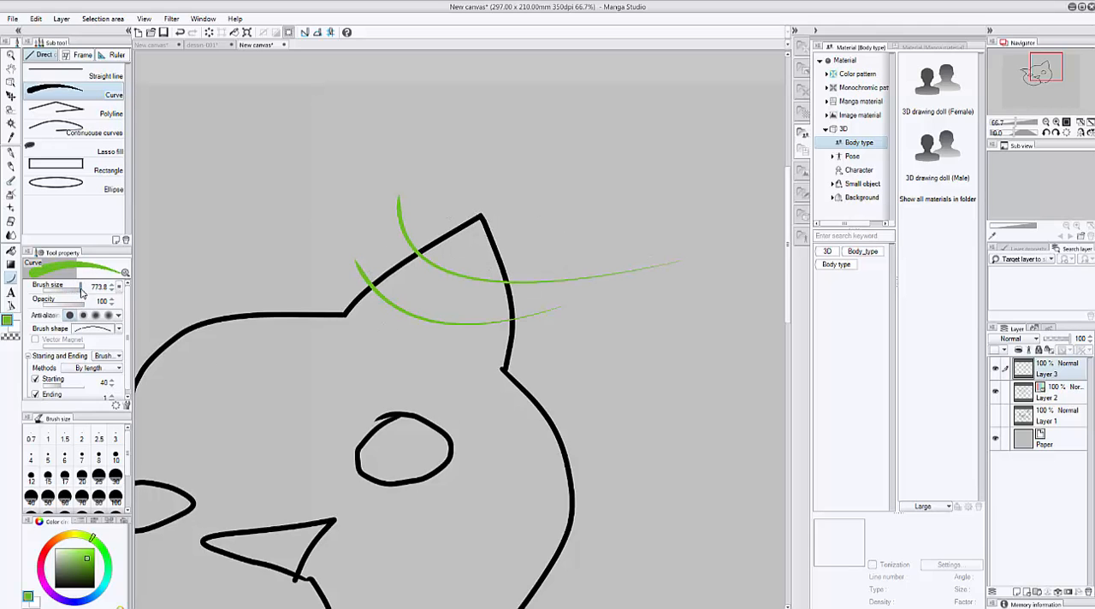
pyautogui.moveTo(347, 175); pyautogui.dragTo(652, 307)
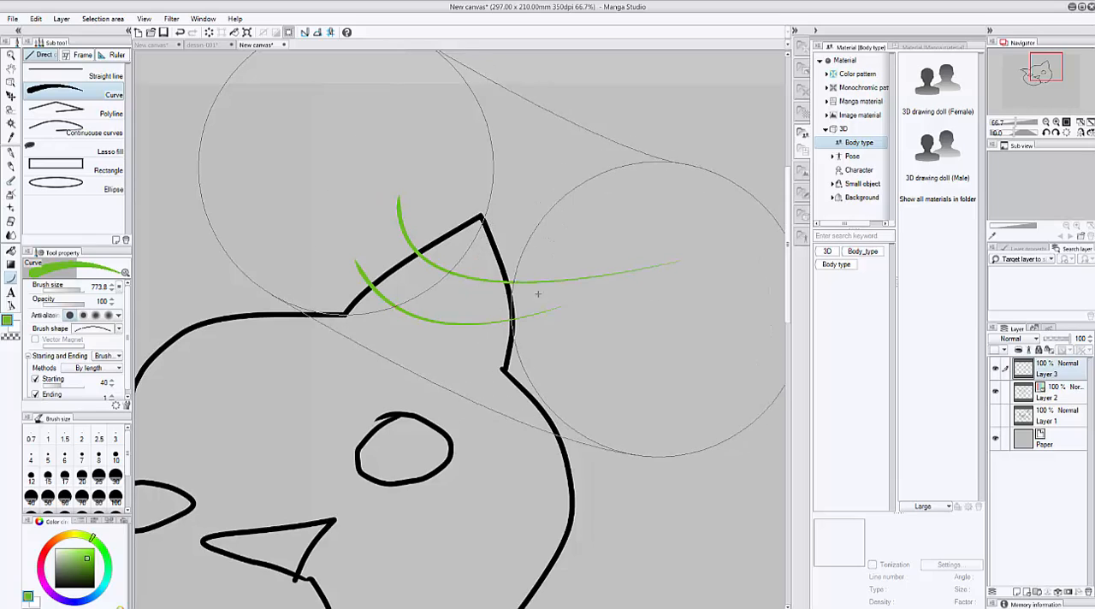
pyautogui.click(447, 326)
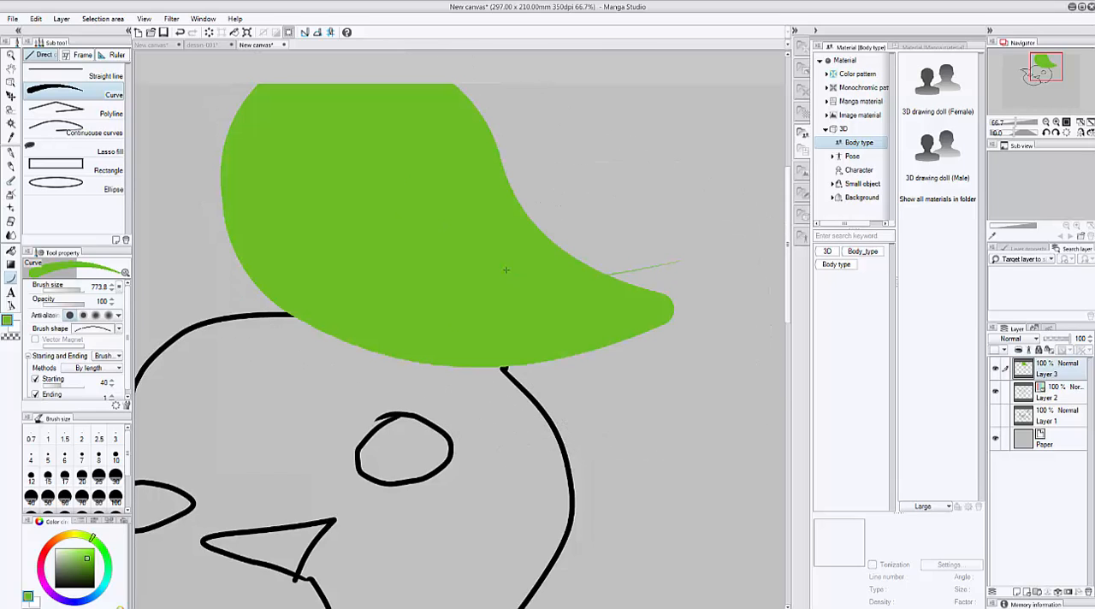